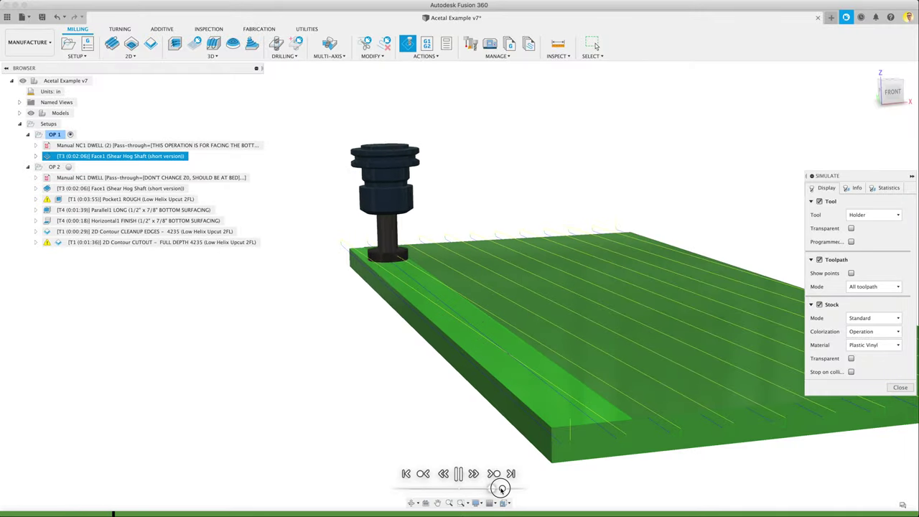
Step: Uncheck Toolpath in the Simulate panel, zoom in, and pause the facing simulation
click(823, 260)
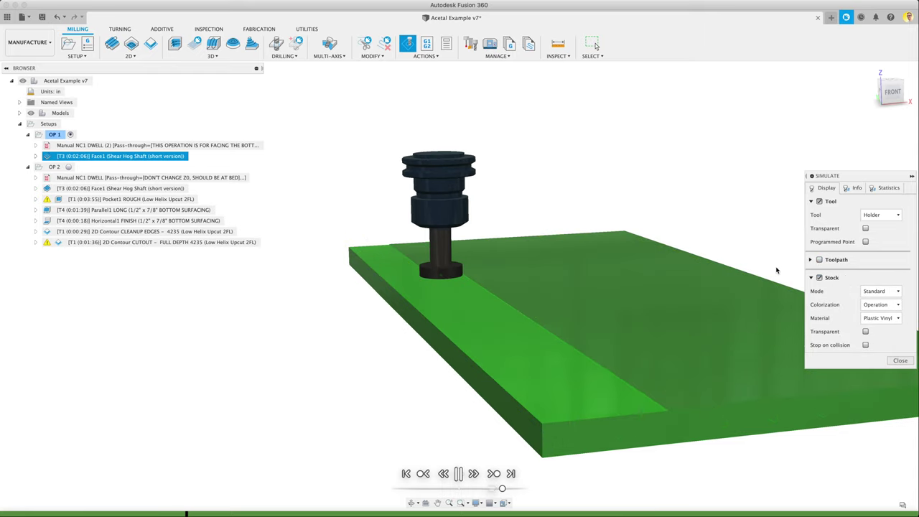
scroll(532, 380, up, 5)
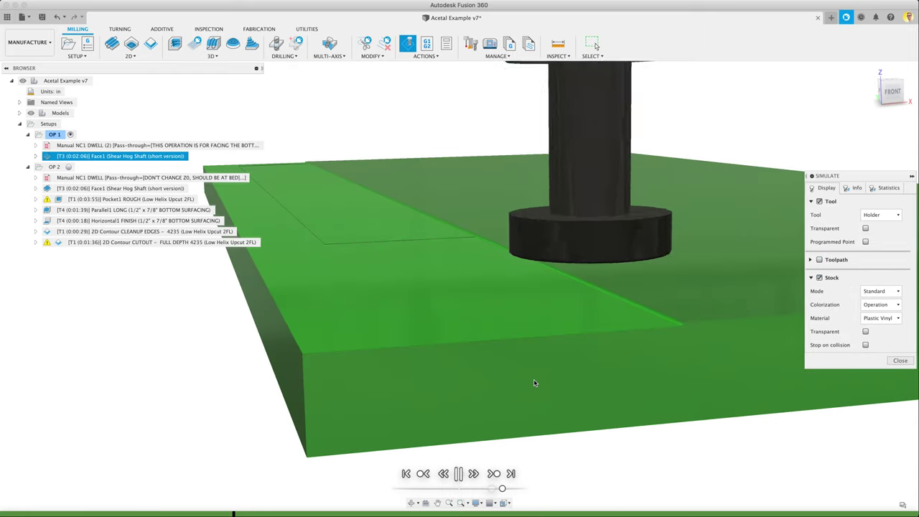
click(459, 474)
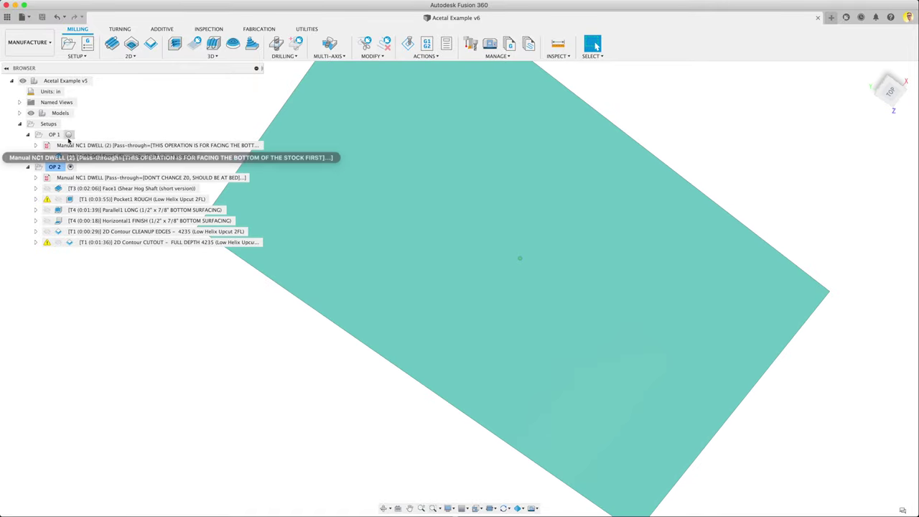
Step: Activate the OP 1 setup and display its Face1 facing toolpath
click(56, 134)
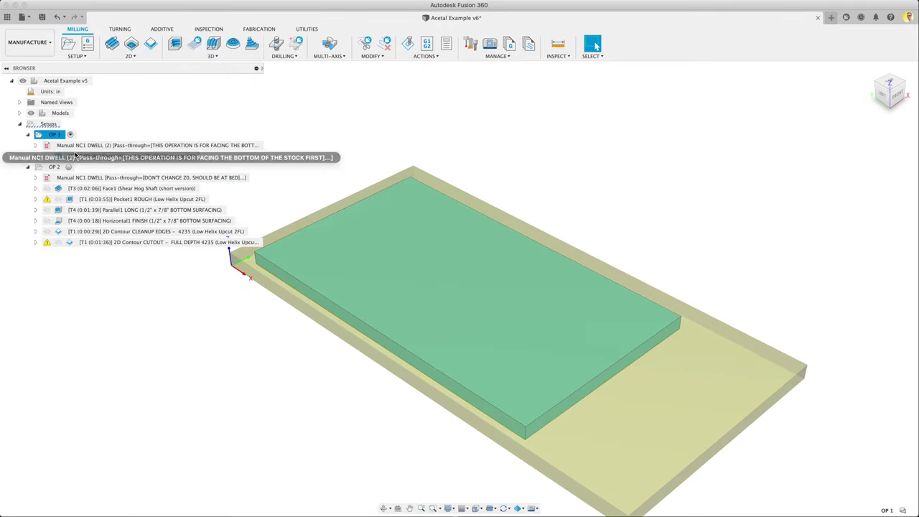
click(136, 156)
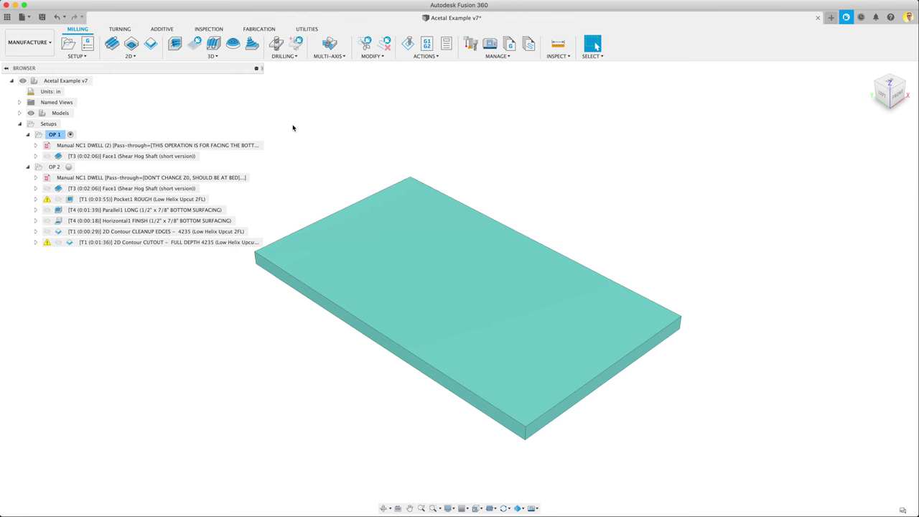
click(51, 135)
Step: Edit OP 1, clear its Model selection, and re-pick the part body as the model
right_click(52, 136)
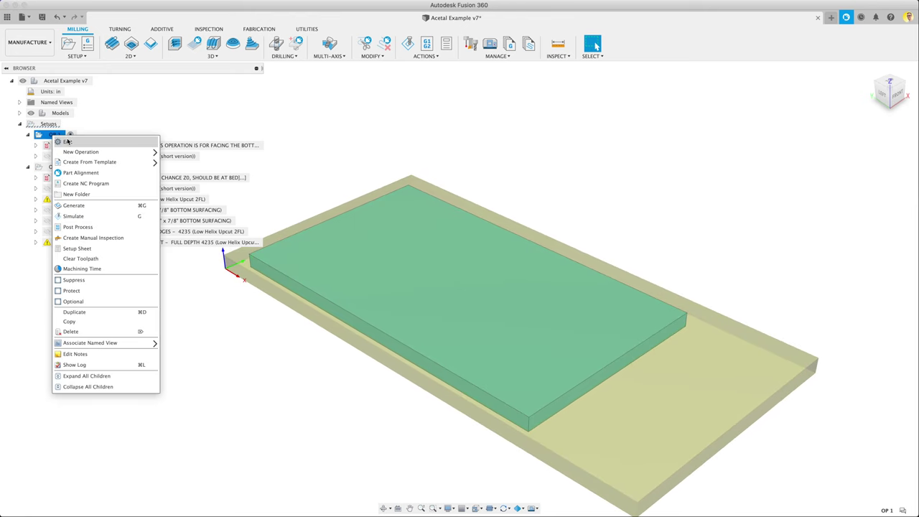
click(68, 143)
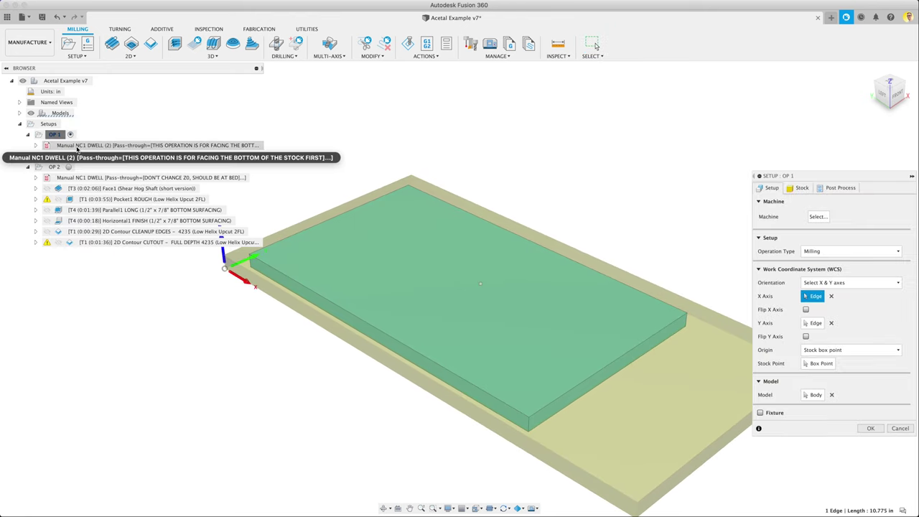
click(79, 56)
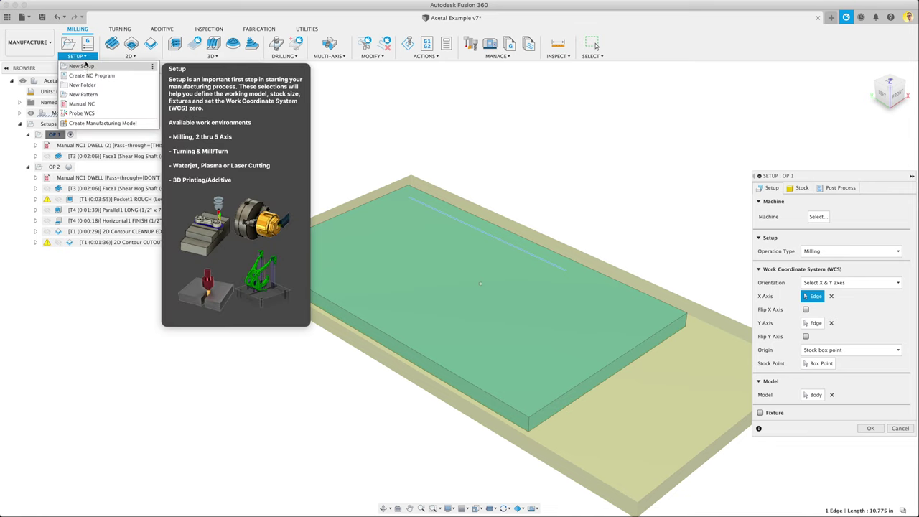
click(813, 394)
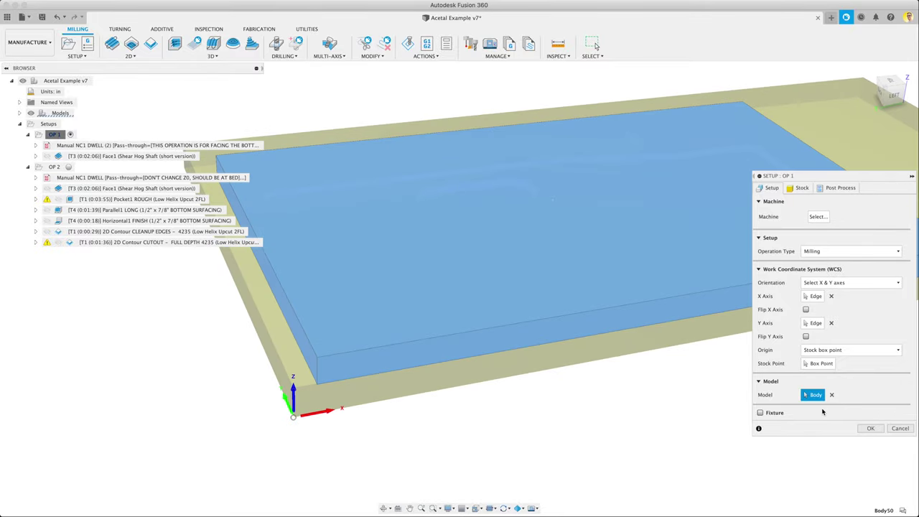
click(832, 395)
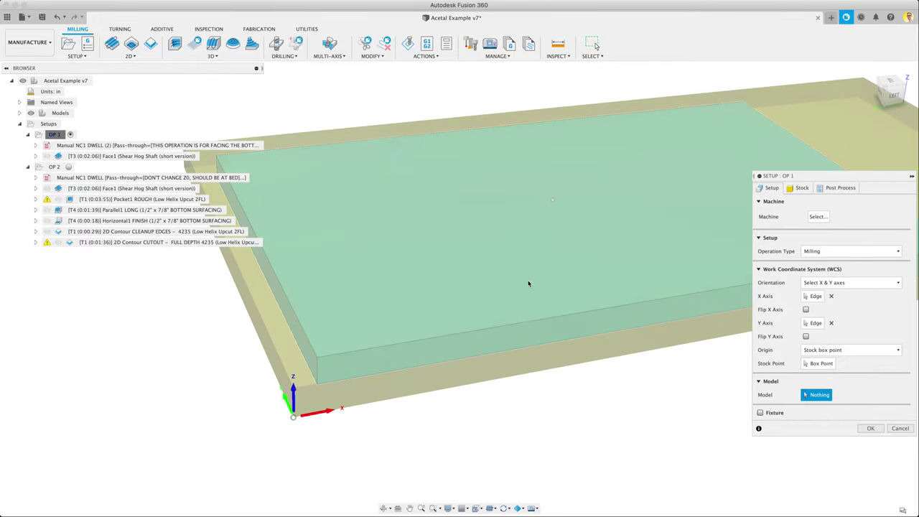
click(529, 284)
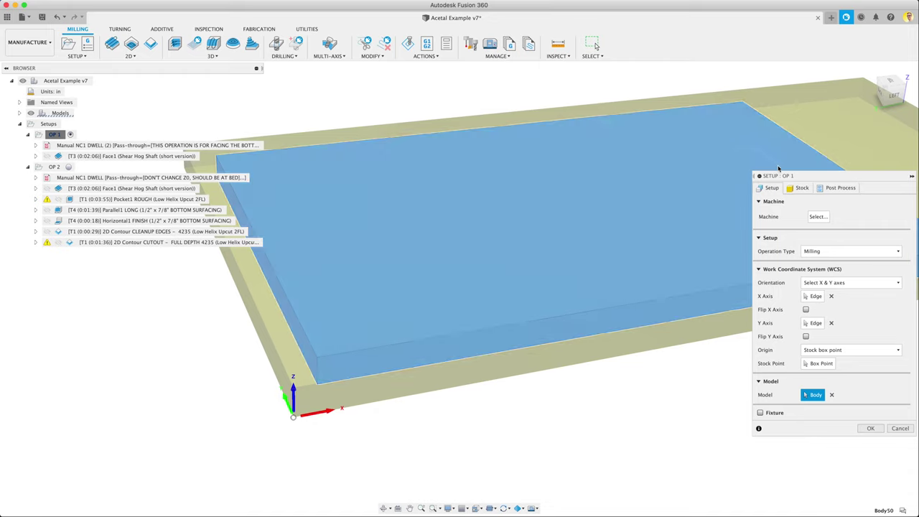
Step: Show OP 1's 24 × 12 in fixed-size stock and view it from the LEFT side
click(800, 188)
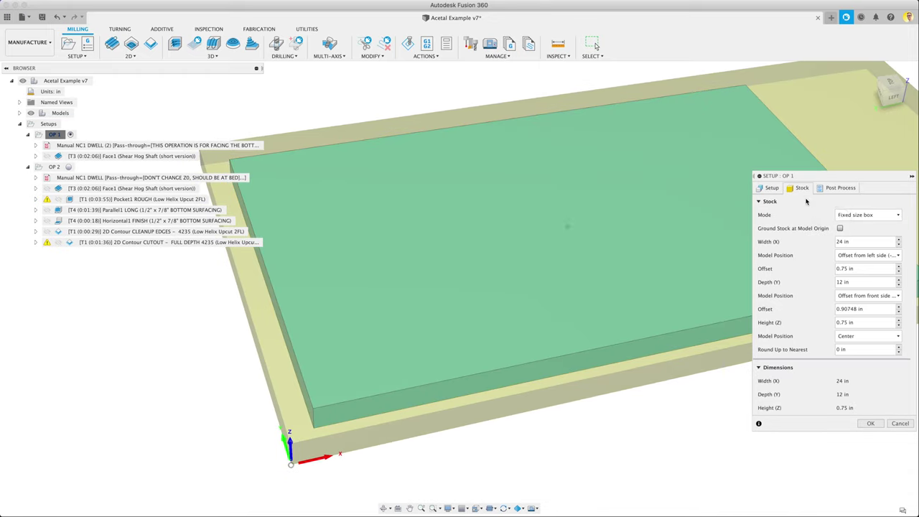
scroll(247, 402, down, 5)
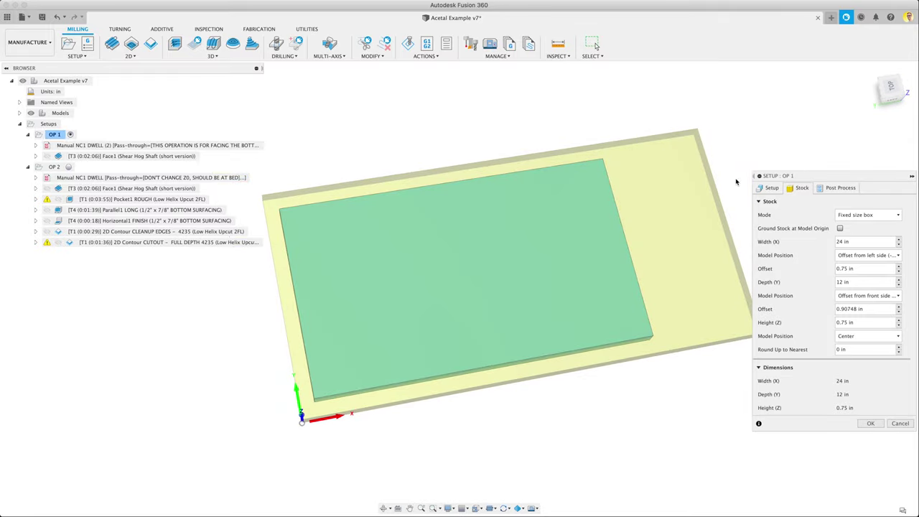
drag(853, 322, 817, 319)
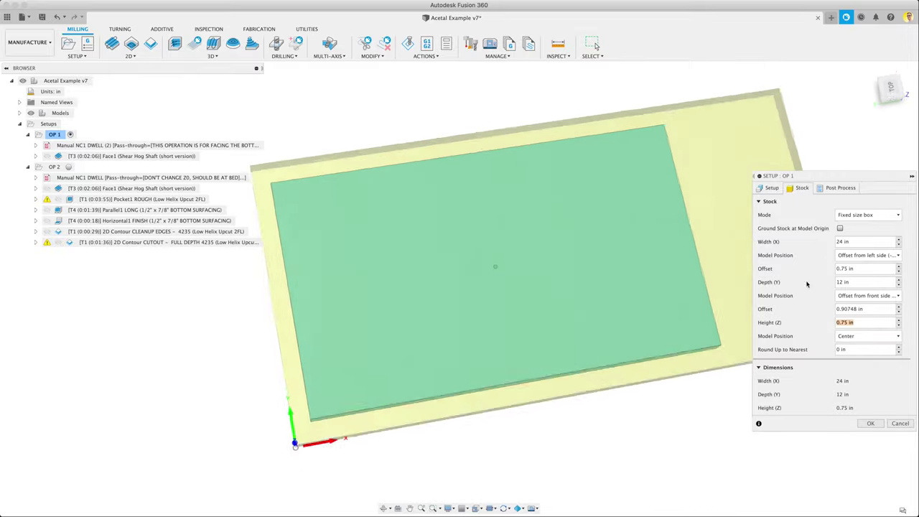
shift+middle_drag(503, 288, 268, 237)
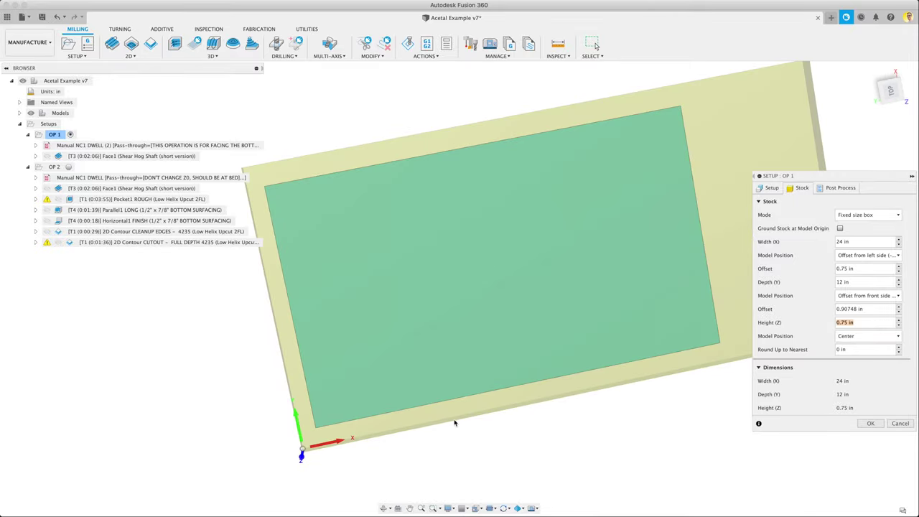
shift+middle_drag(386, 437, 534, 369)
click(889, 95)
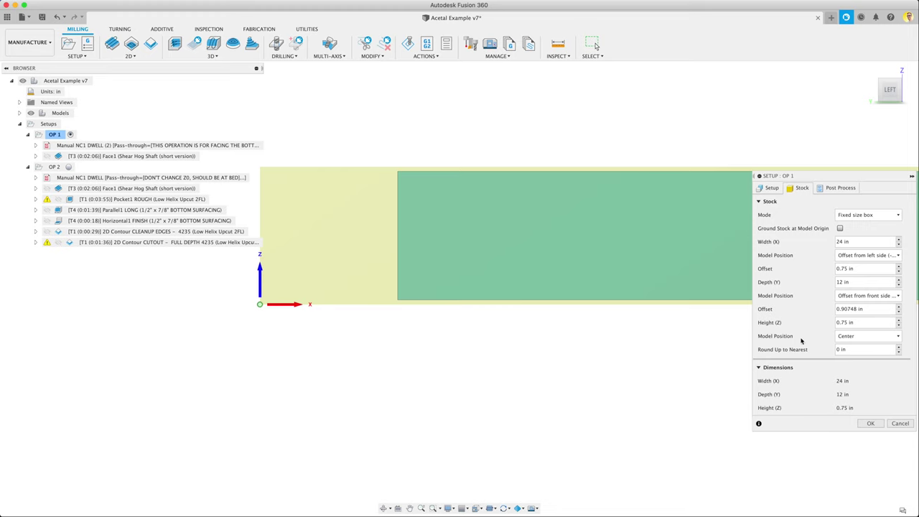
Step: Check the 0.75 in stock height and the program comment, then return to Stock
click(840, 322)
double_click(872, 323)
click(841, 322)
click(858, 324)
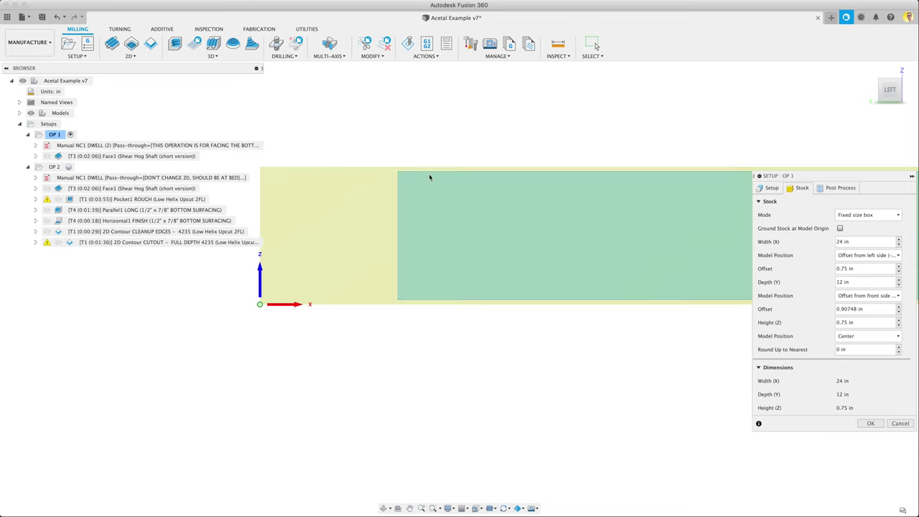
click(841, 187)
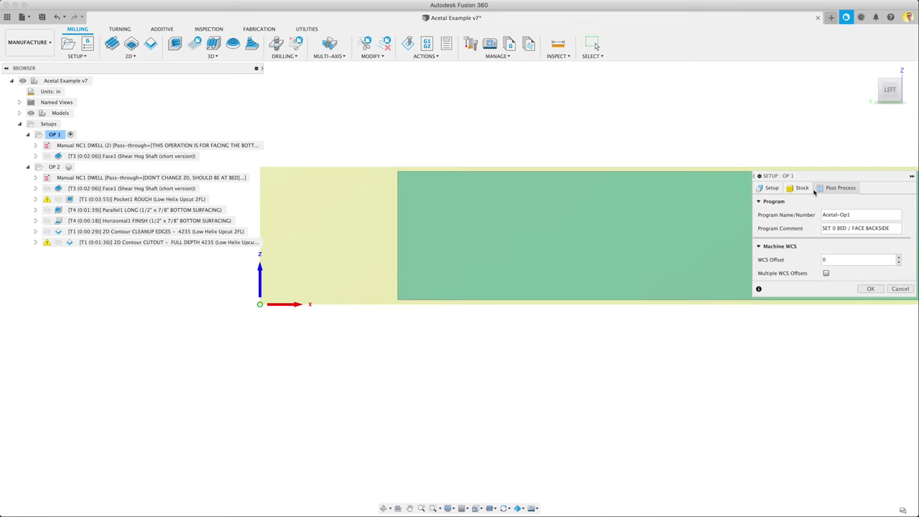
click(801, 188)
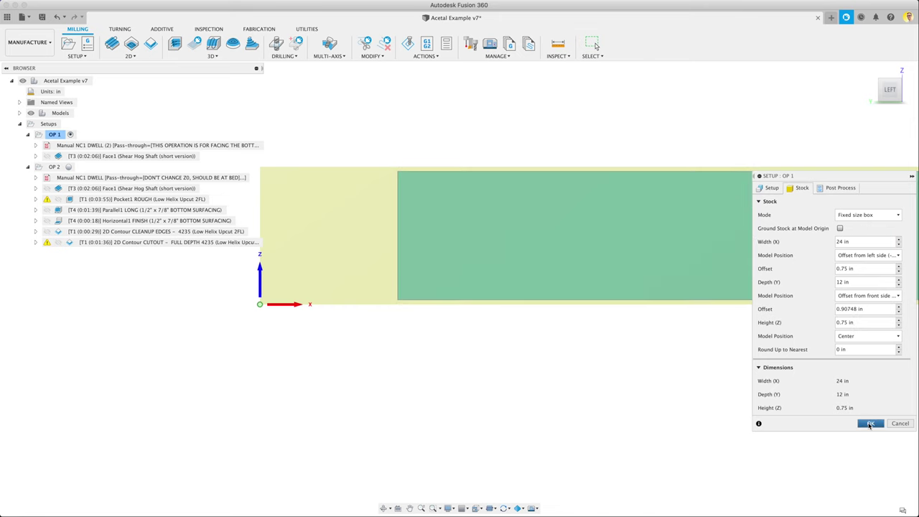
Step: Confirm the OP 1 setup and preview the Face1 toolpath and 2D milling strategies
key(F6)
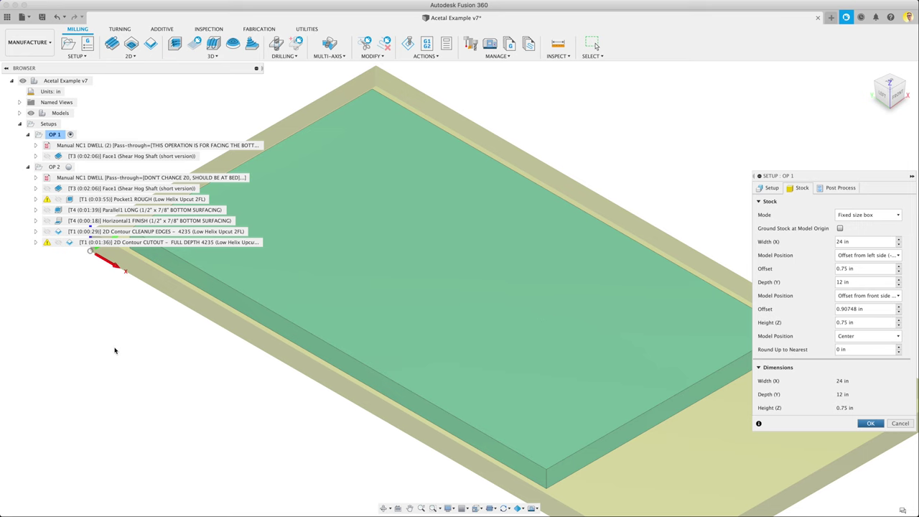
key(Return)
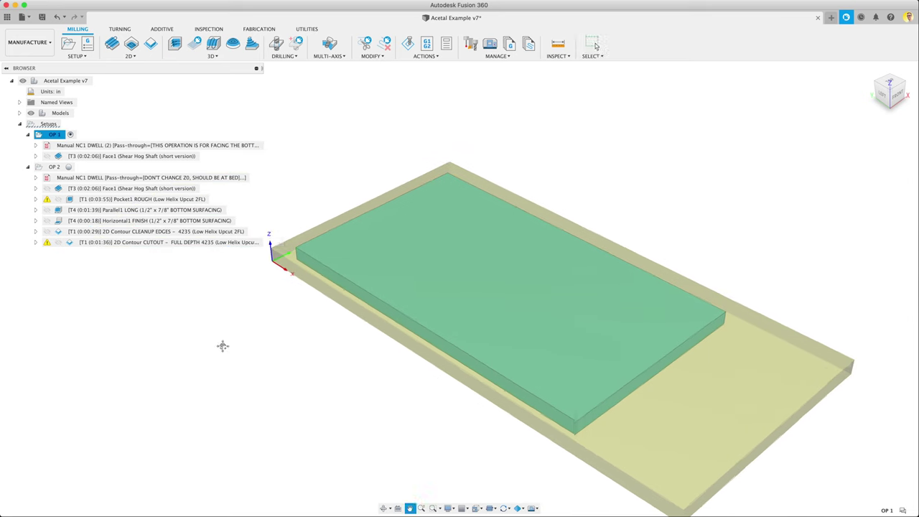
click(122, 156)
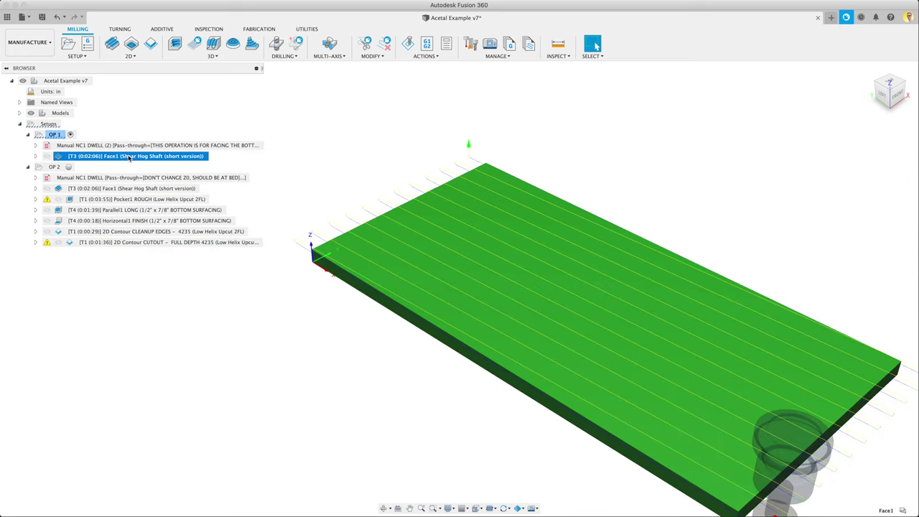
key(Escape)
click(131, 56)
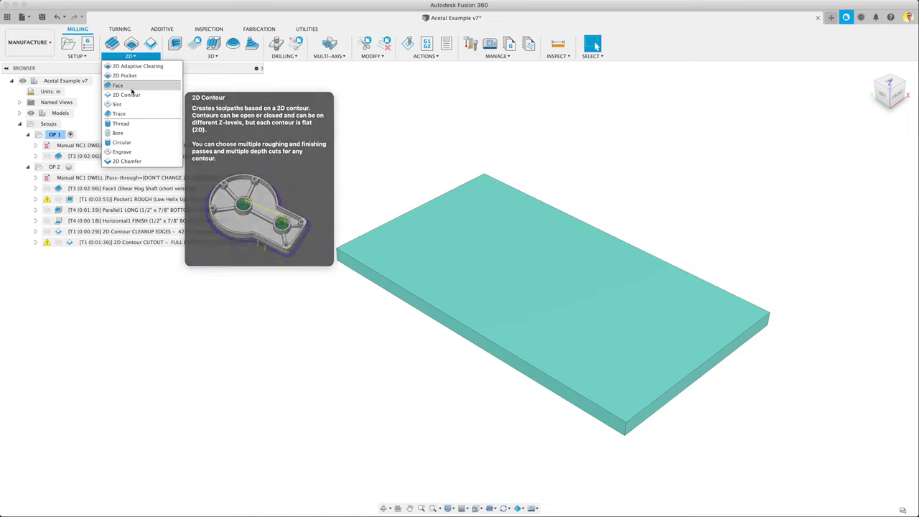
Step: Edit Face1 and bring up its tool selection showing the 1.503 in Shear Hog tool
click(85, 157)
right_click(90, 158)
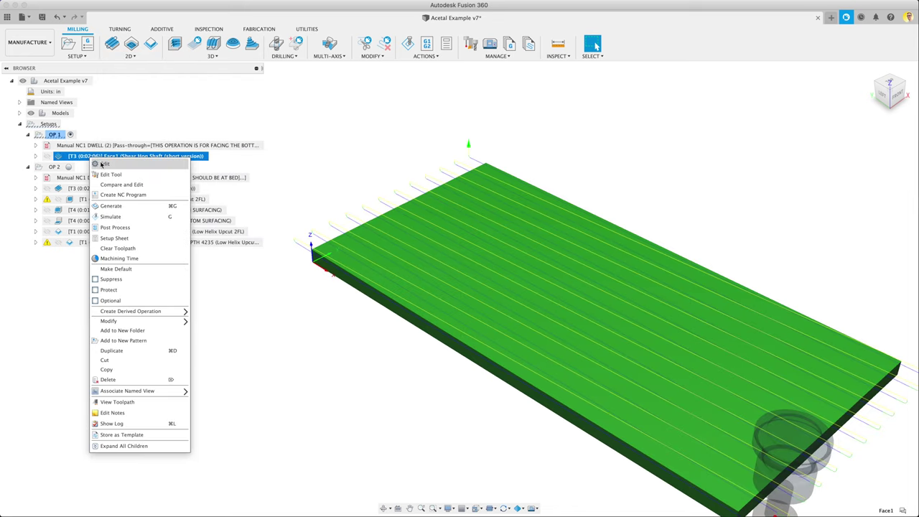
click(104, 164)
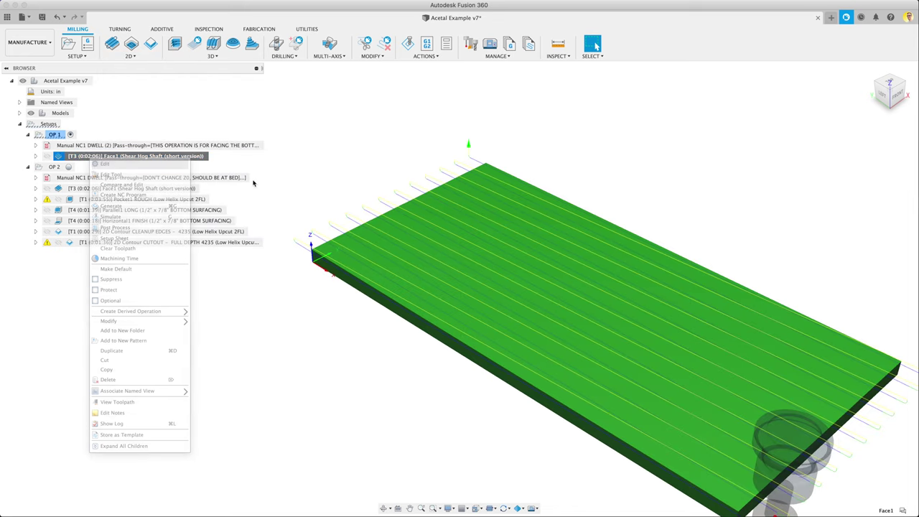
drag(753, 181, 727, 183)
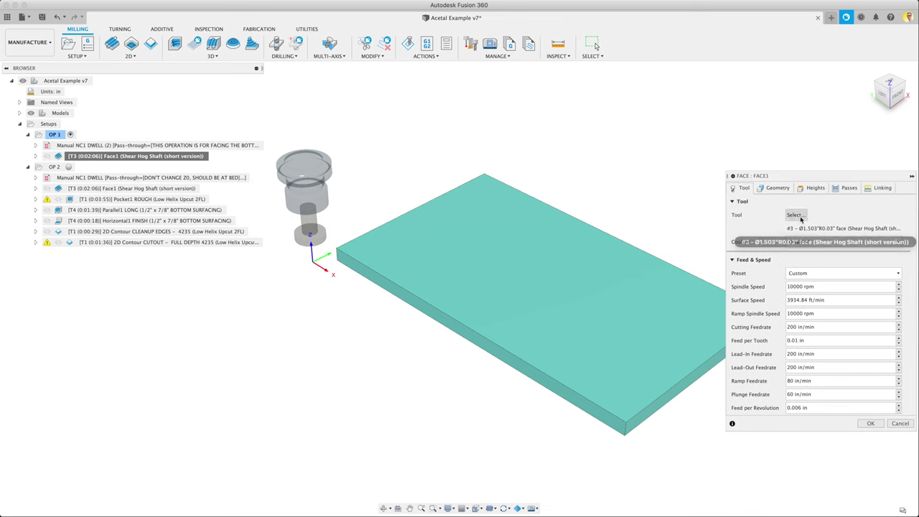
click(798, 217)
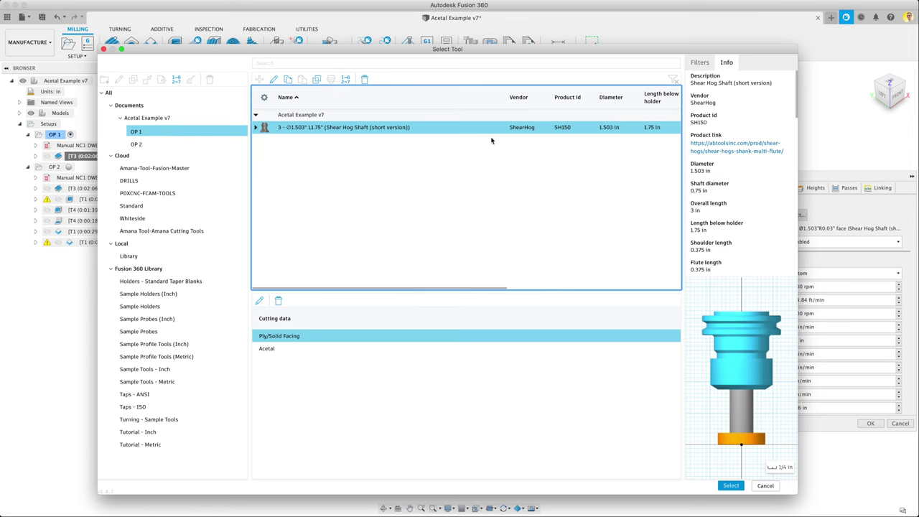
right_click(389, 127)
click(733, 143)
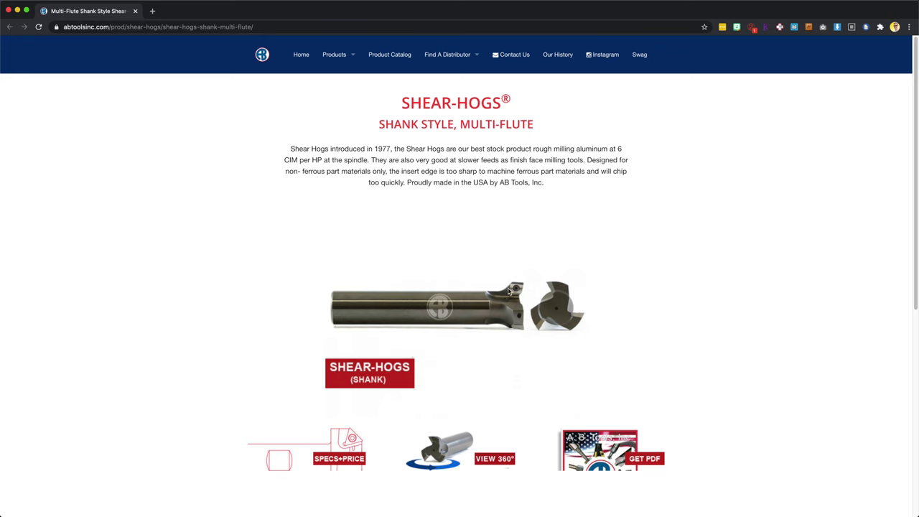
scroll(517, 295, down, 5)
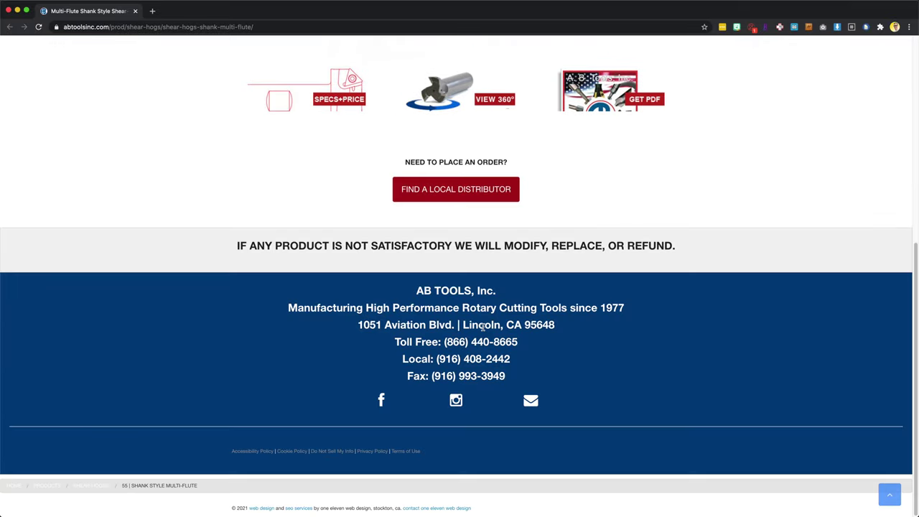
scroll(448, 260, up, 5)
key(super+Tab)
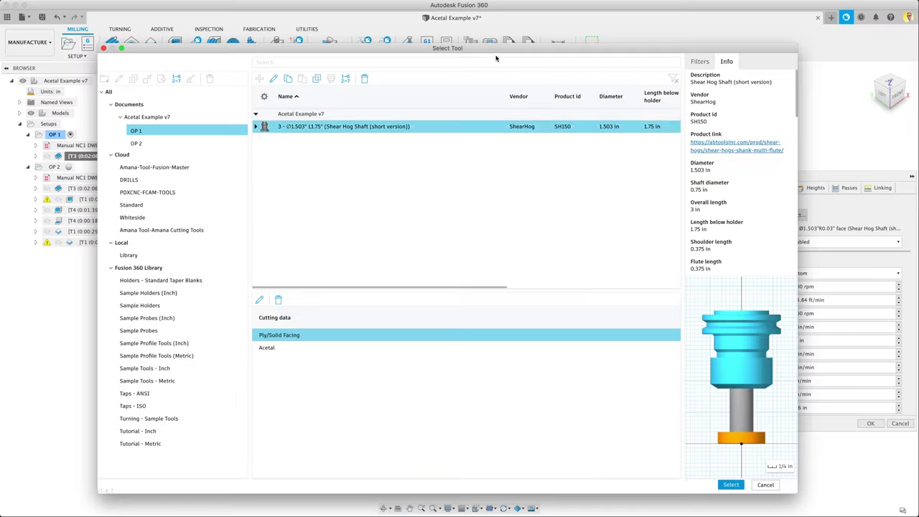
Step: Edit the Shear Hog tool, check its cutter geometry and flute length, then show Cutting data
right_click(513, 130)
click(530, 137)
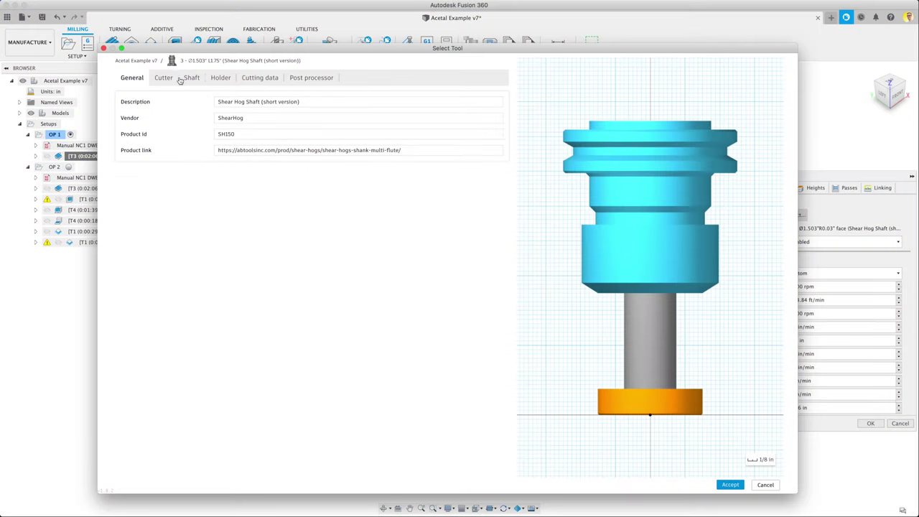
click(168, 79)
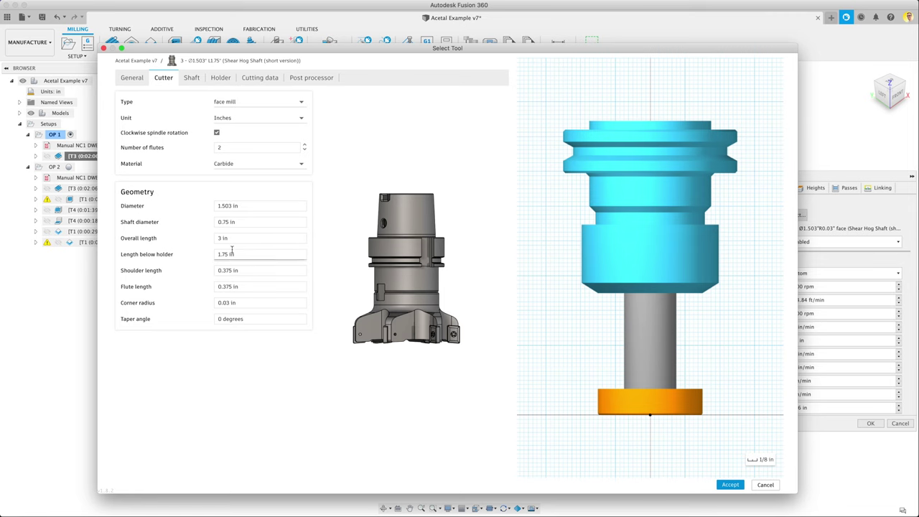
click(230, 286)
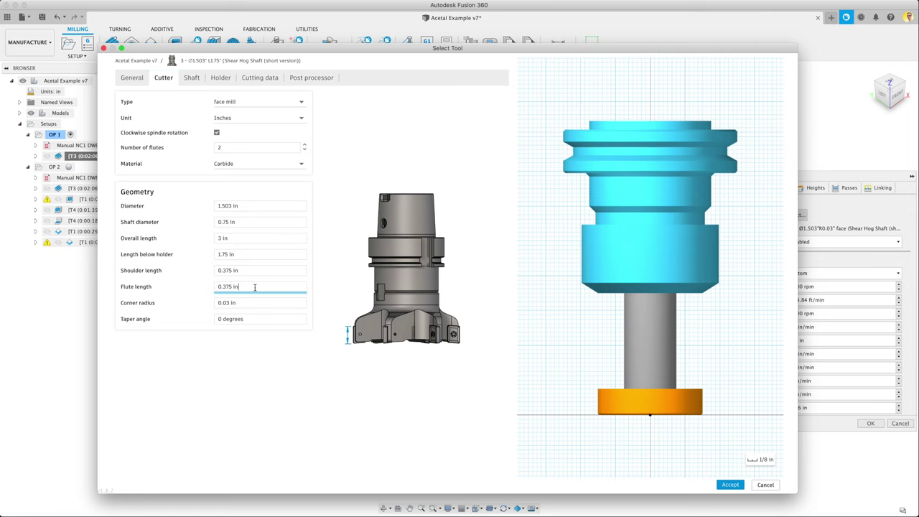
click(260, 77)
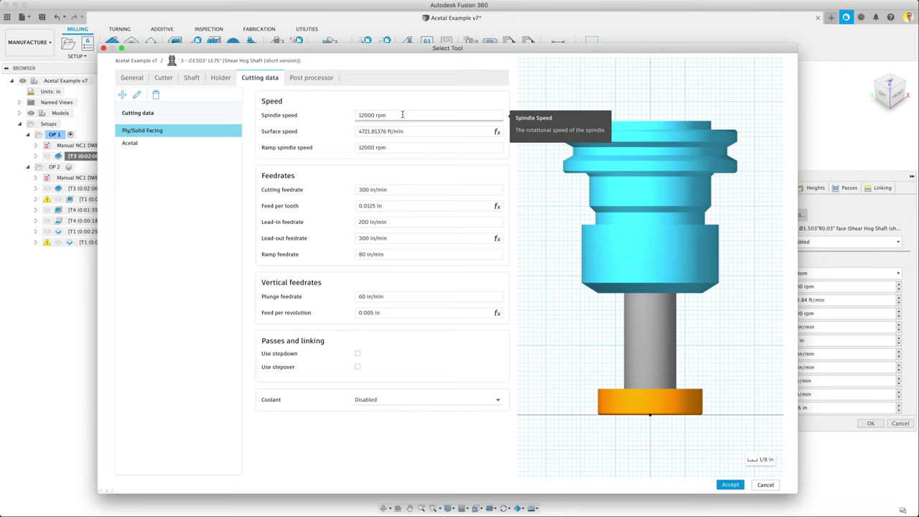
Step: Add and delete a test preset, review the Acetal 10000 rpm feeds, then cancel the editor
click(122, 94)
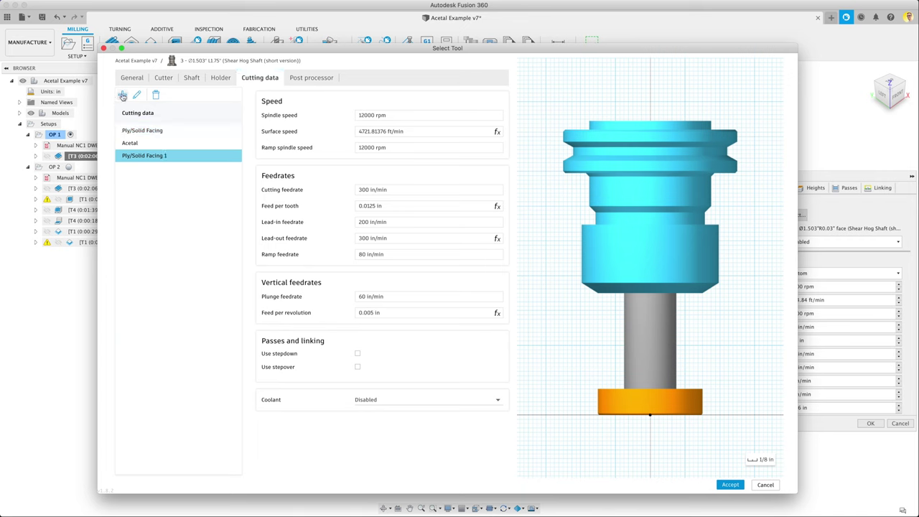
click(156, 95)
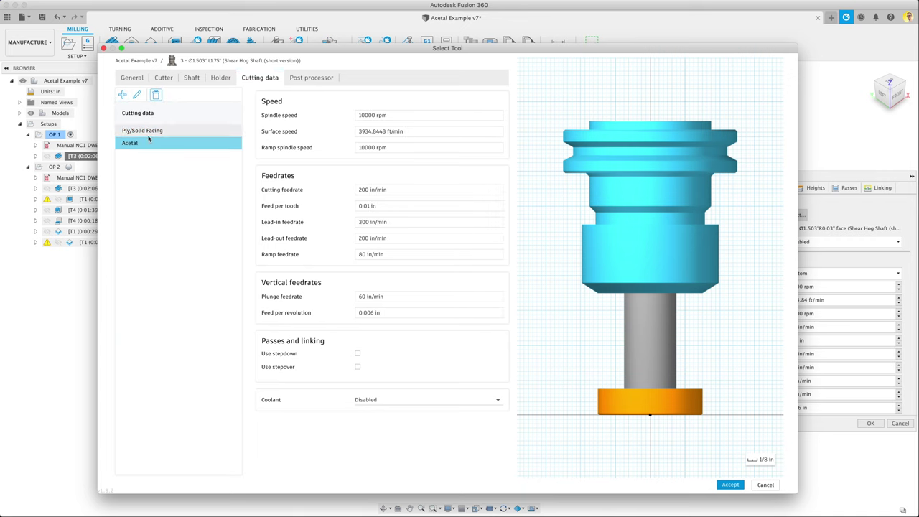
click(146, 142)
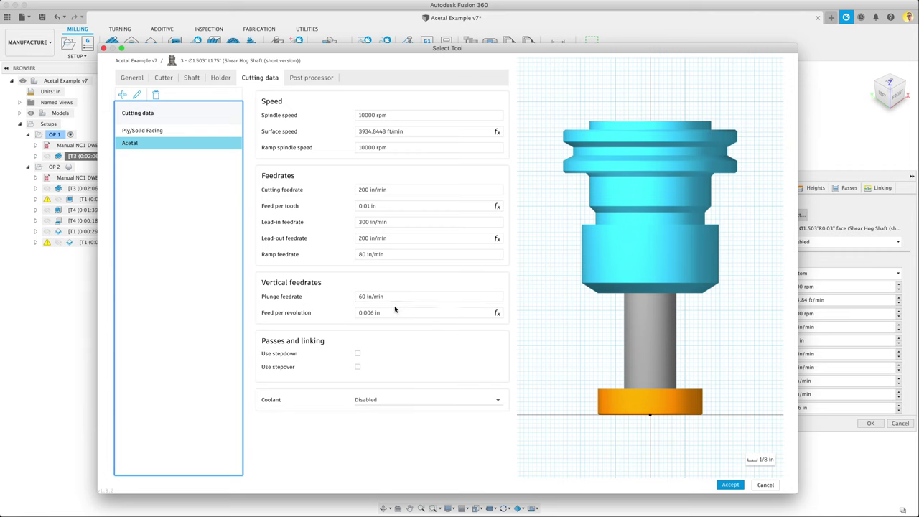
mouse_move(385, 298)
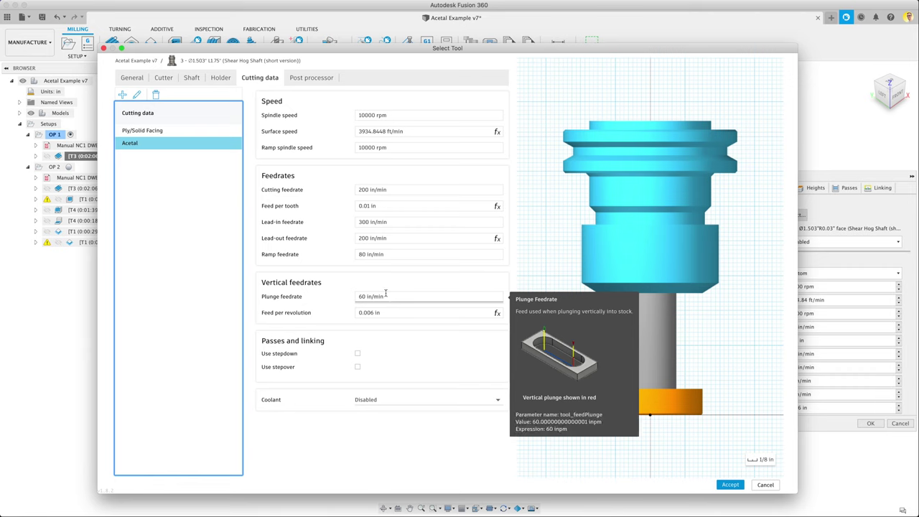
click(764, 487)
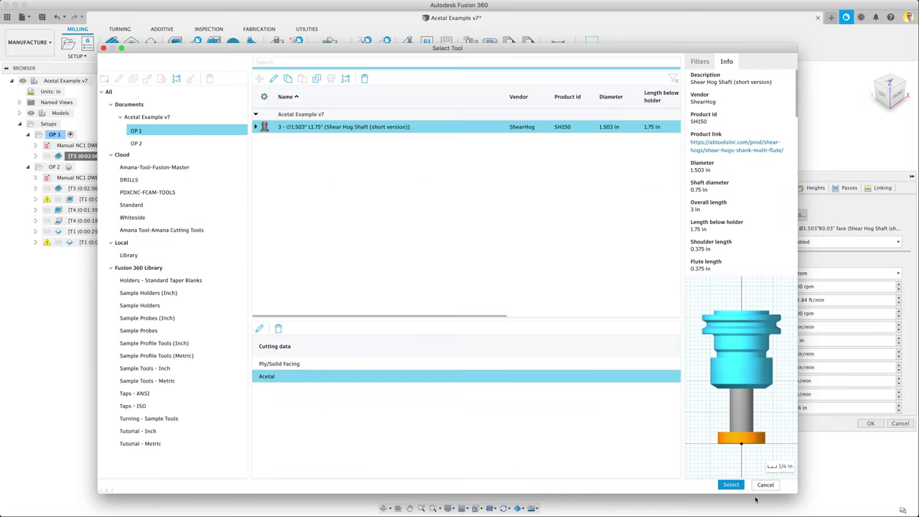
Step: Cancel the tool library and keep Face1's Custom feed preset at 3934.84 ft/min
click(759, 487)
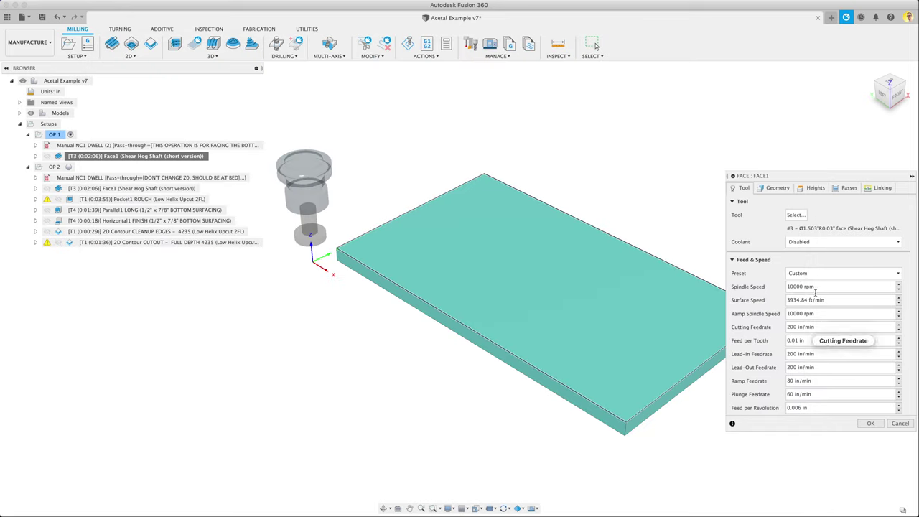
click(825, 273)
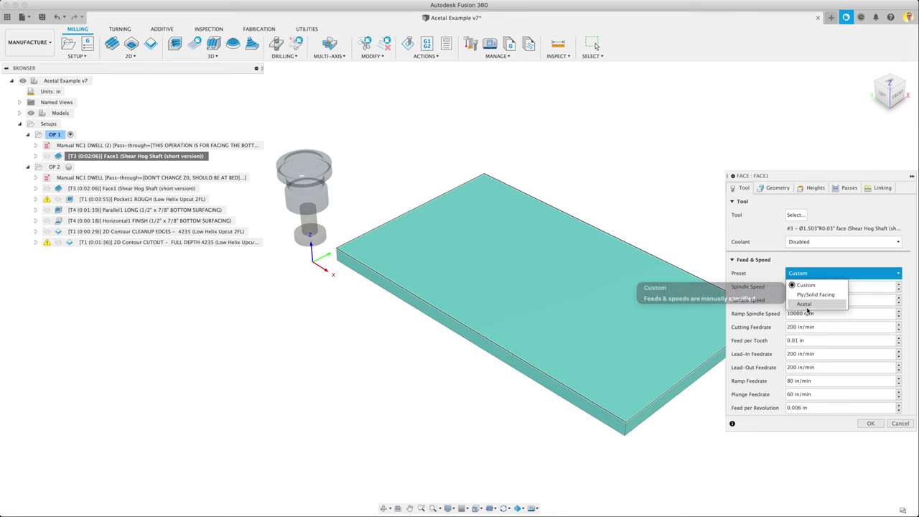
click(812, 284)
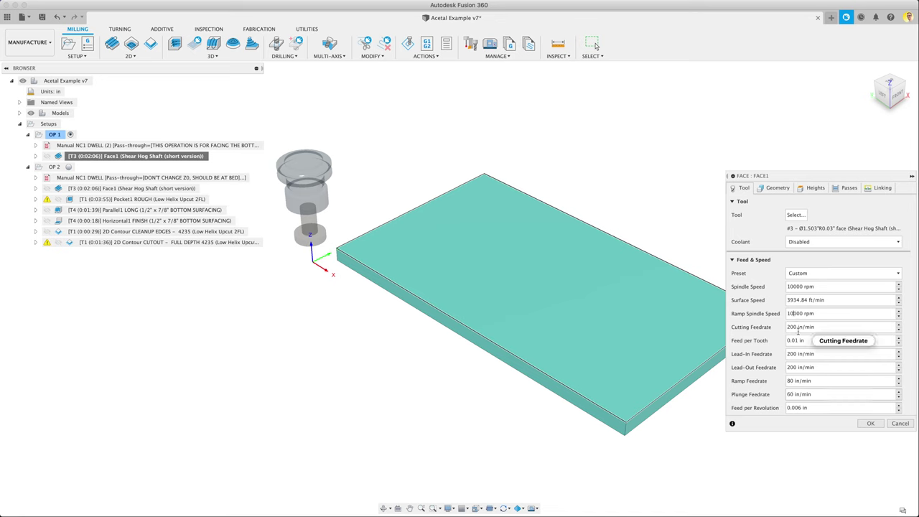
Step: Review Face1's Geometry, Tool and Passes settings, orbiting the stock to a flatter angle
click(787, 329)
click(760, 188)
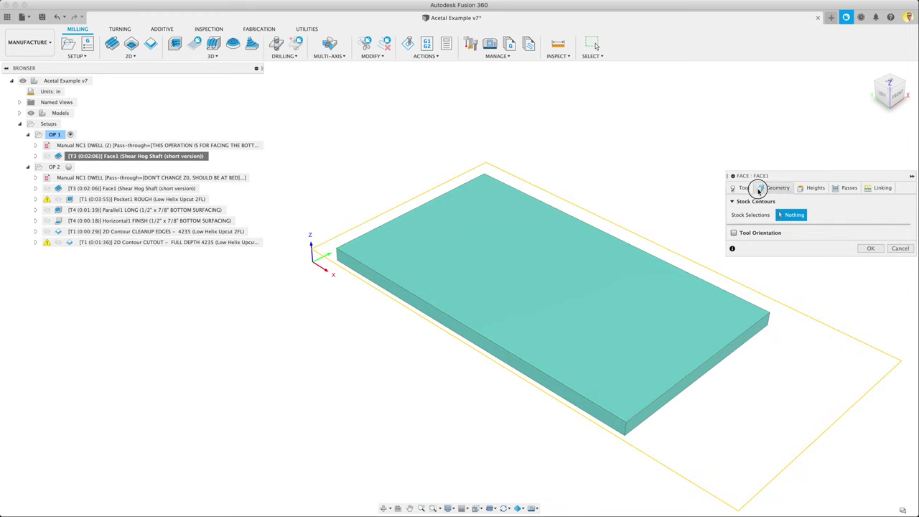
click(740, 188)
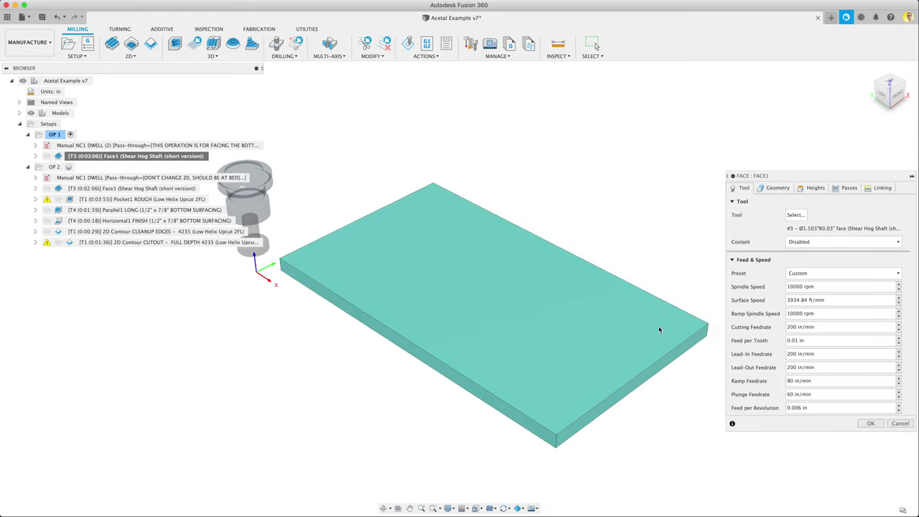
click(847, 188)
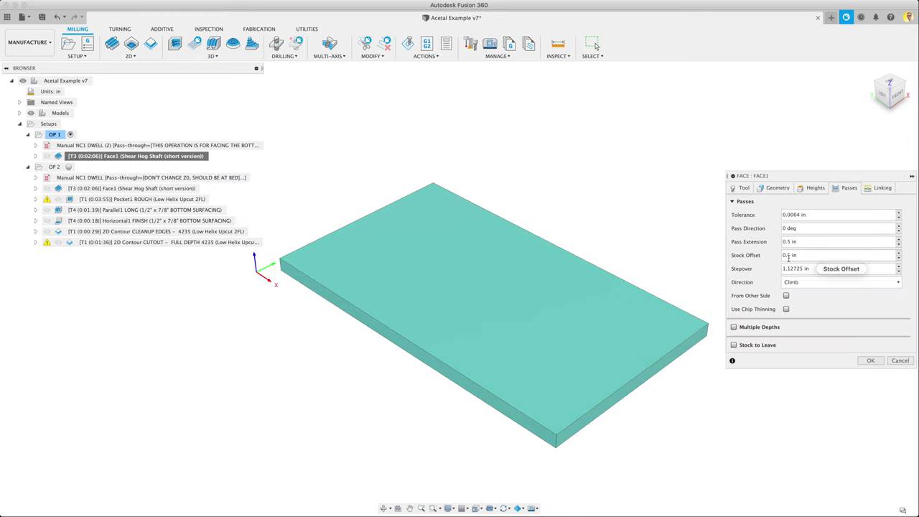
click(775, 188)
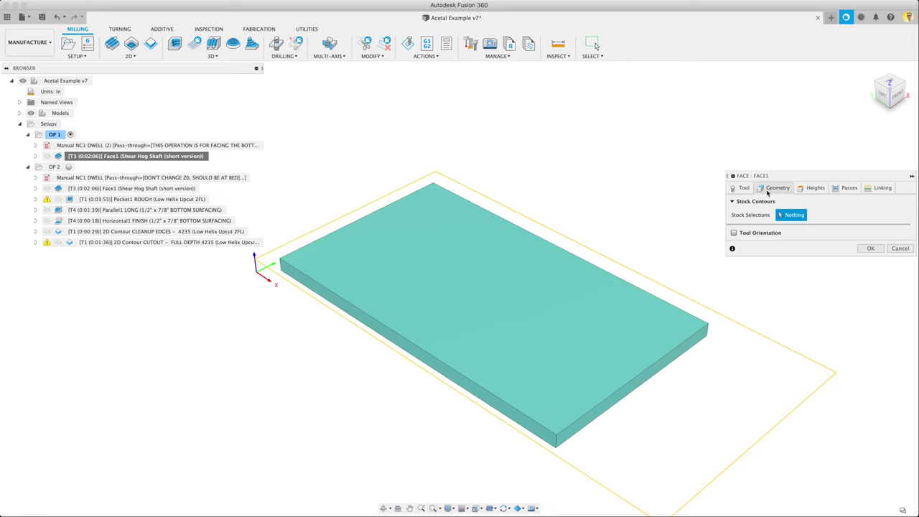
shift+middle_drag(639, 276, 617, 248)
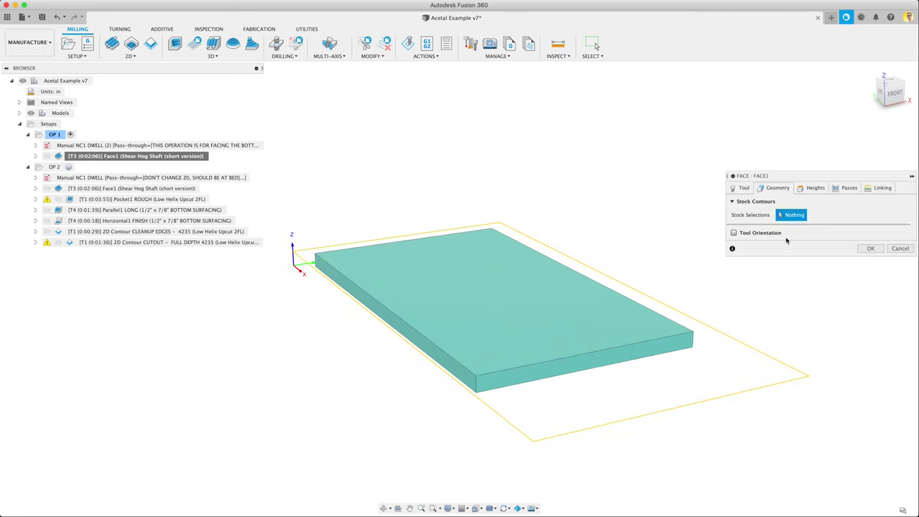
Step: Check Face1's Heights, then its Passes: 0.5 in extension, 1.12725 in stepover, Climb
click(814, 189)
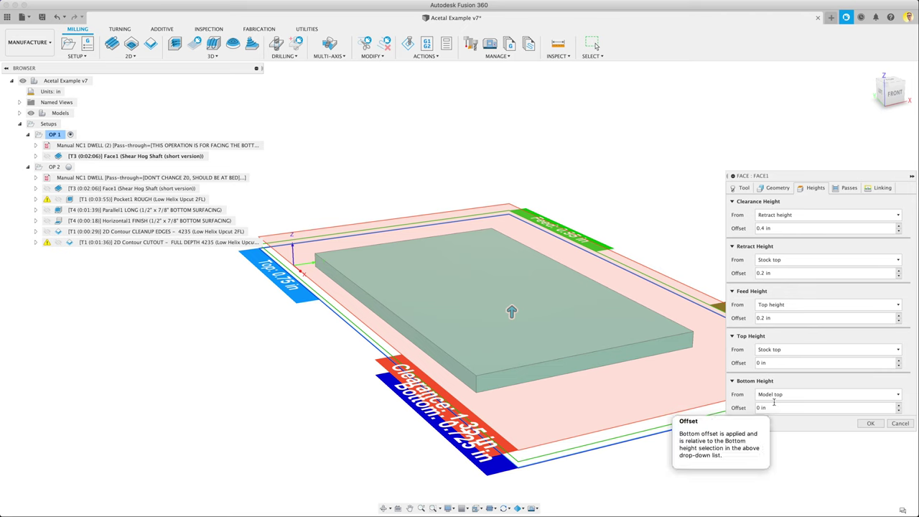
click(844, 188)
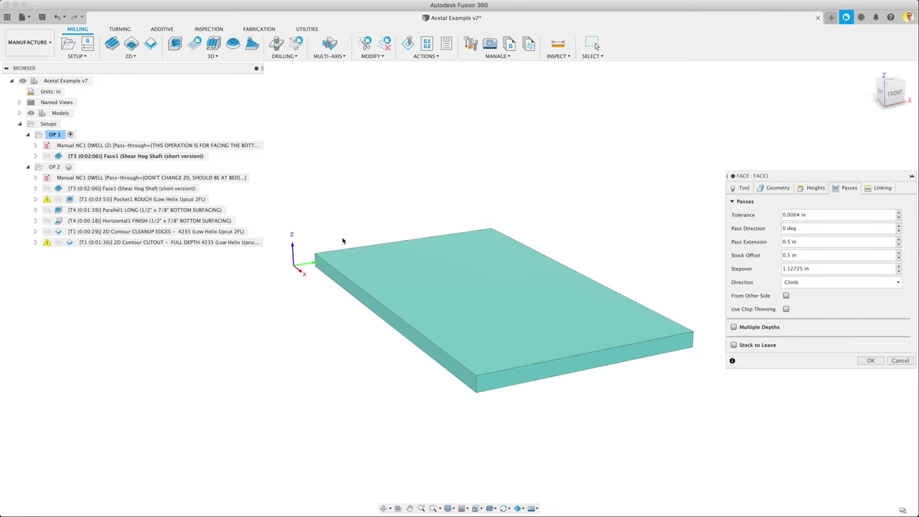
shift+middle_drag(370, 248, 423, 269)
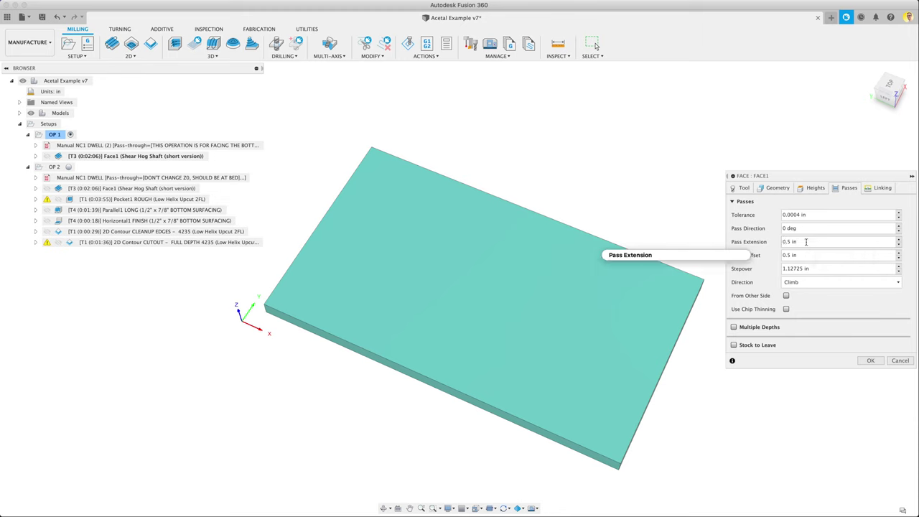
mouse_move(806, 242)
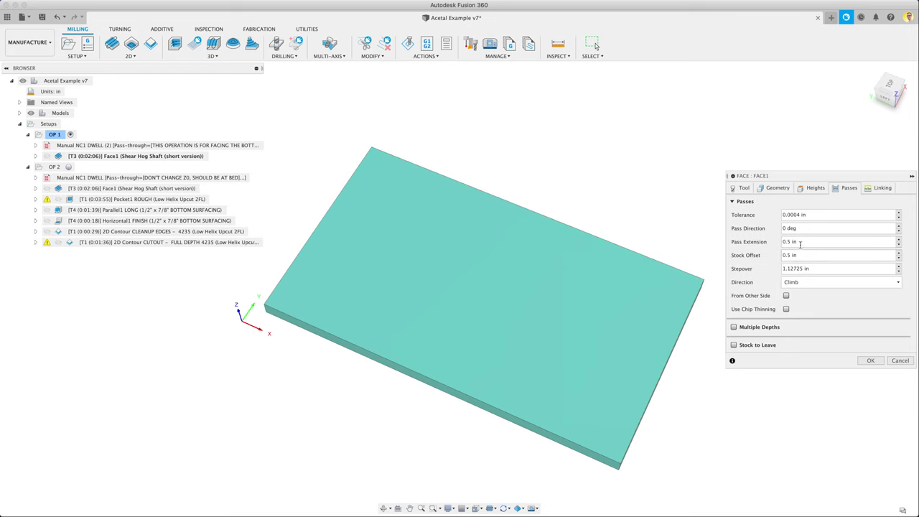
right_click(832, 271)
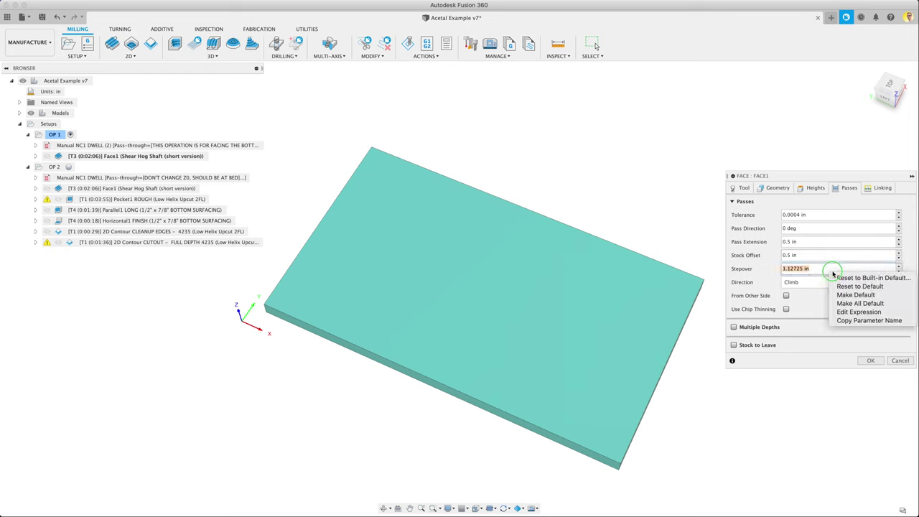
click(849, 313)
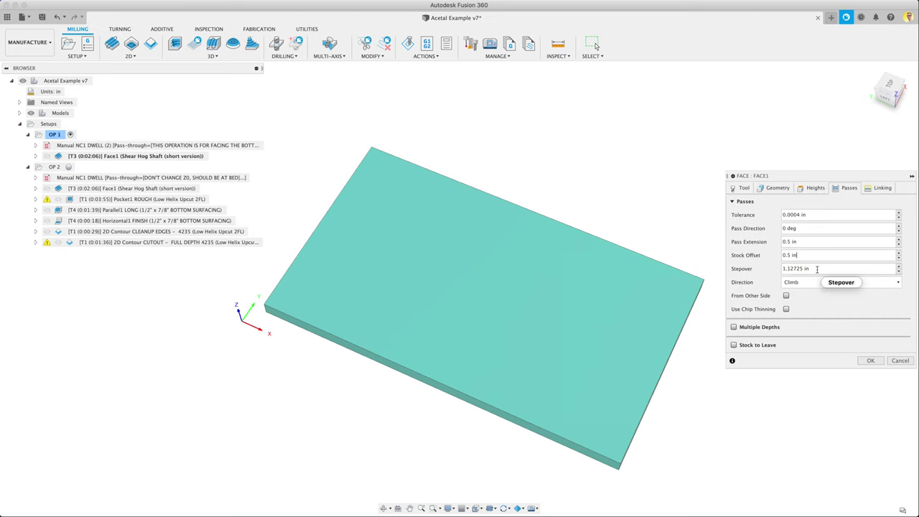
right_click(817, 269)
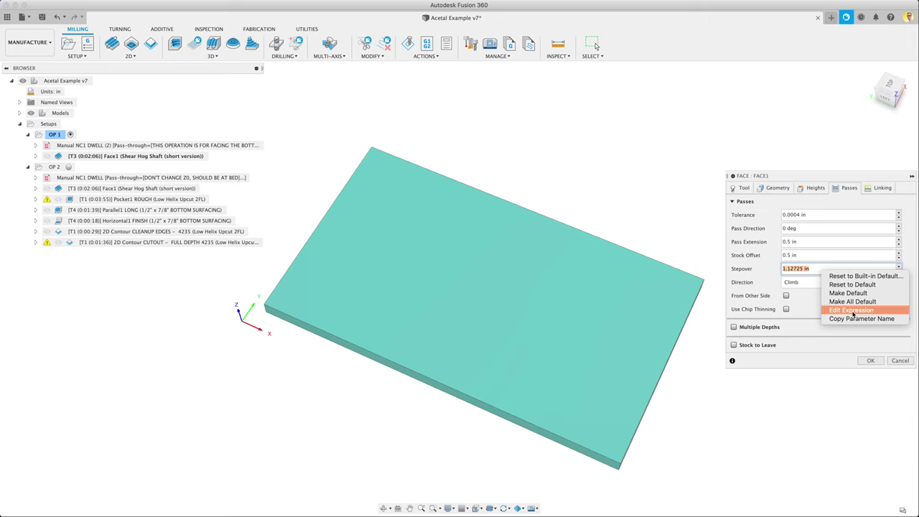
click(854, 311)
drag(457, 108, 478, 124)
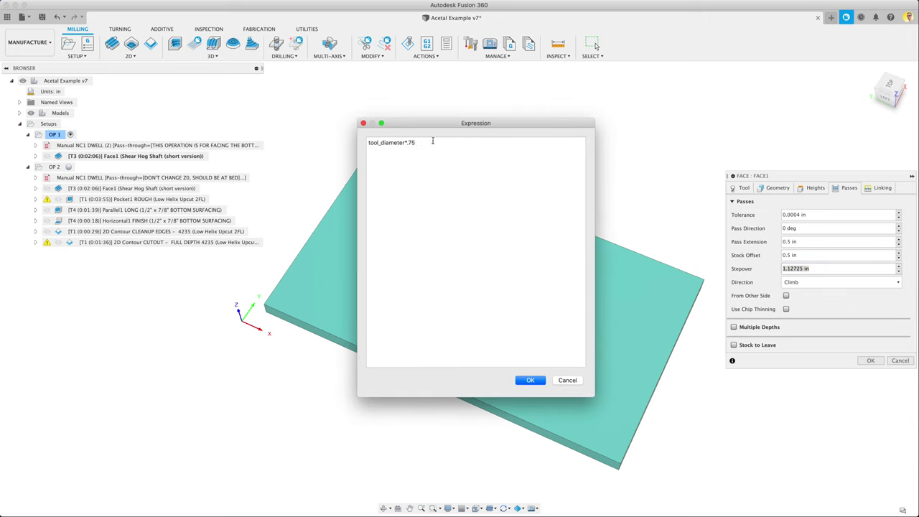
triple_click(391, 144)
text(tool)
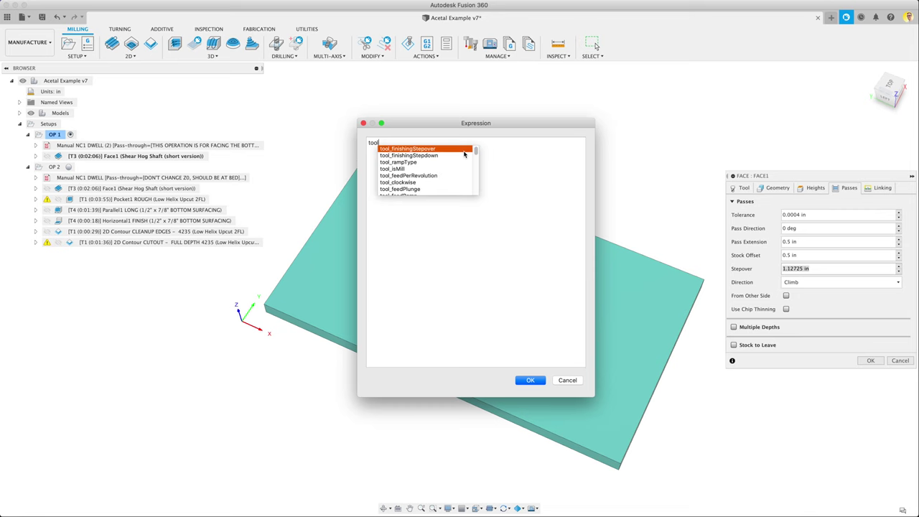
text(_)
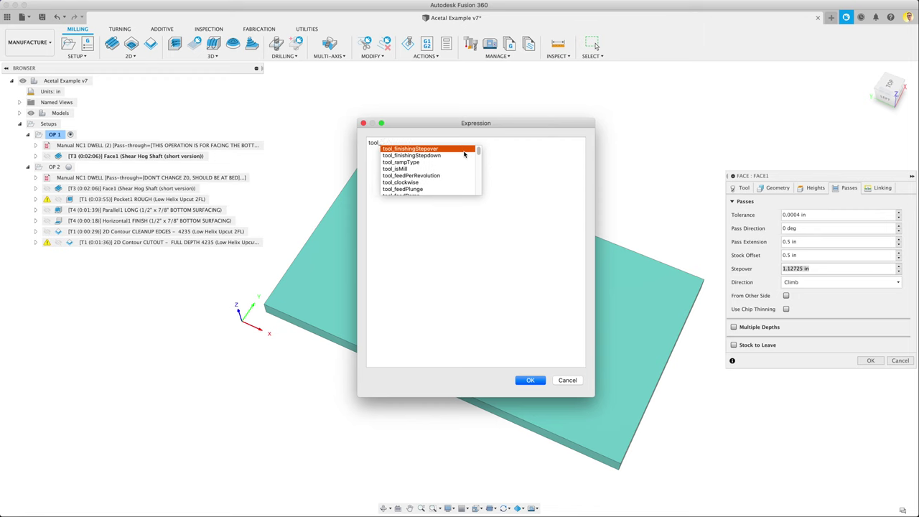
text(dia)
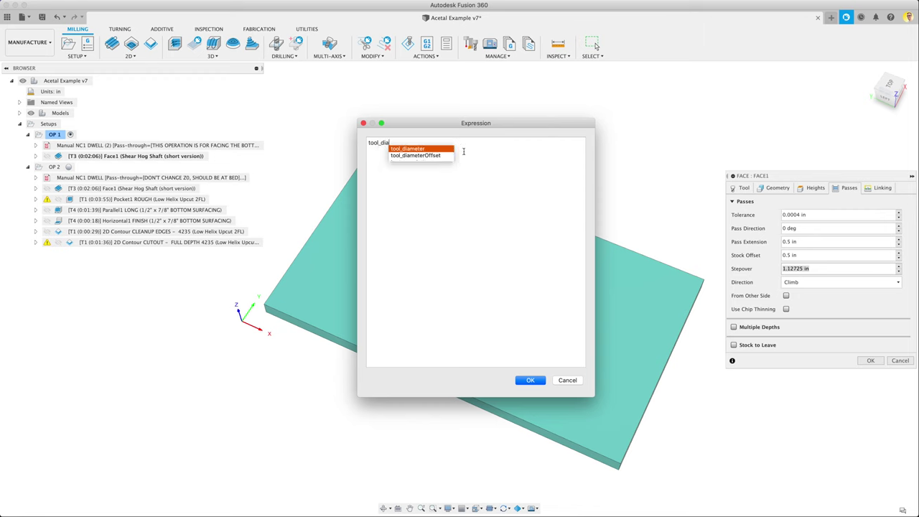
key(Return)
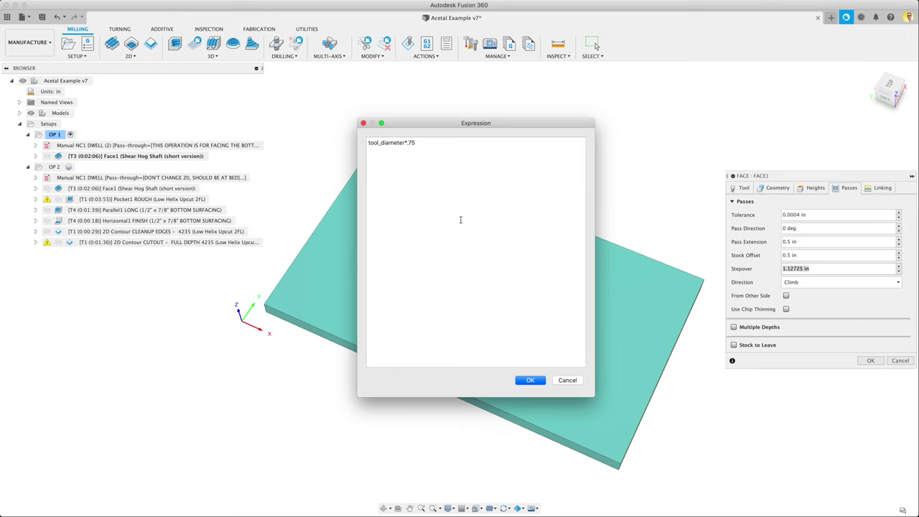
click(529, 382)
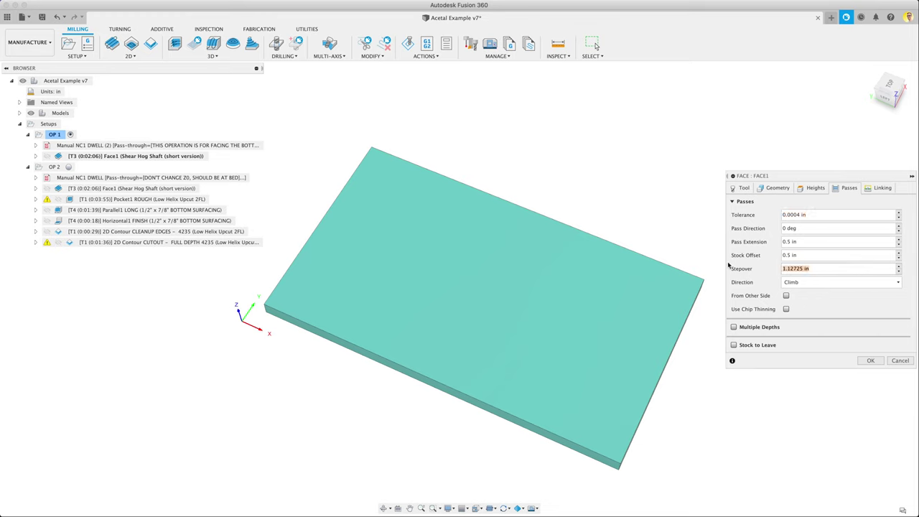
Step: Make the 1.12725 in stepover the default and keep Climb as the cut direction
right_click(854, 272)
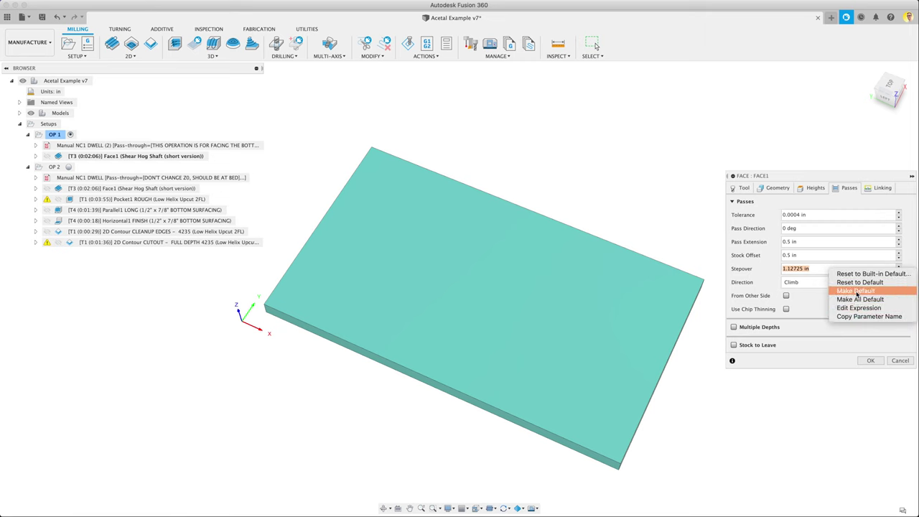
click(856, 293)
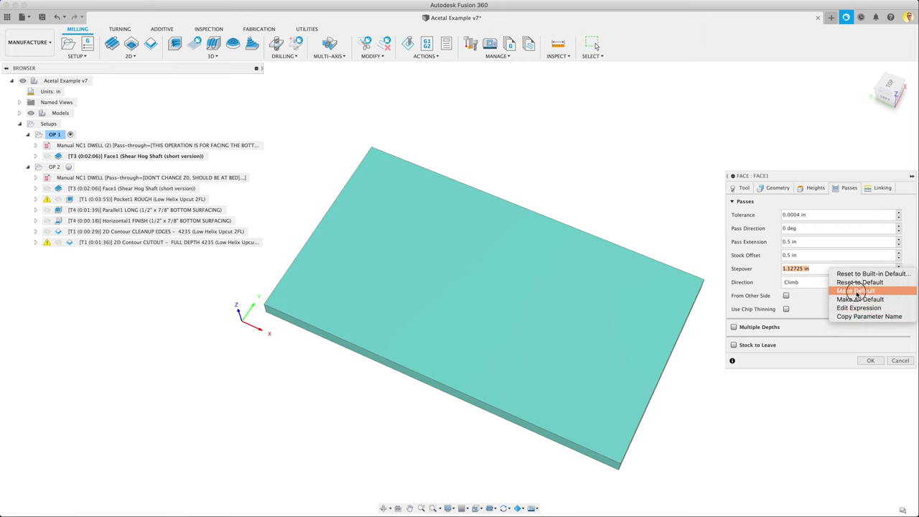
click(805, 284)
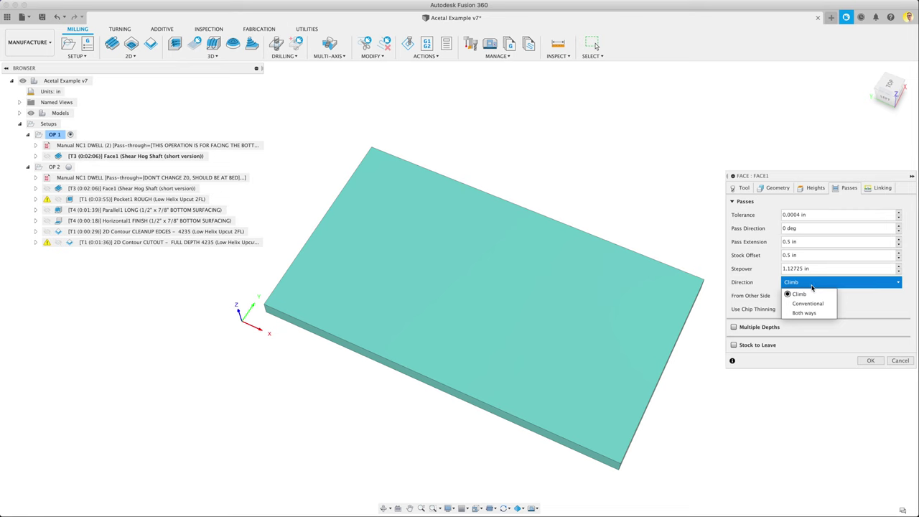
click(812, 285)
click(856, 283)
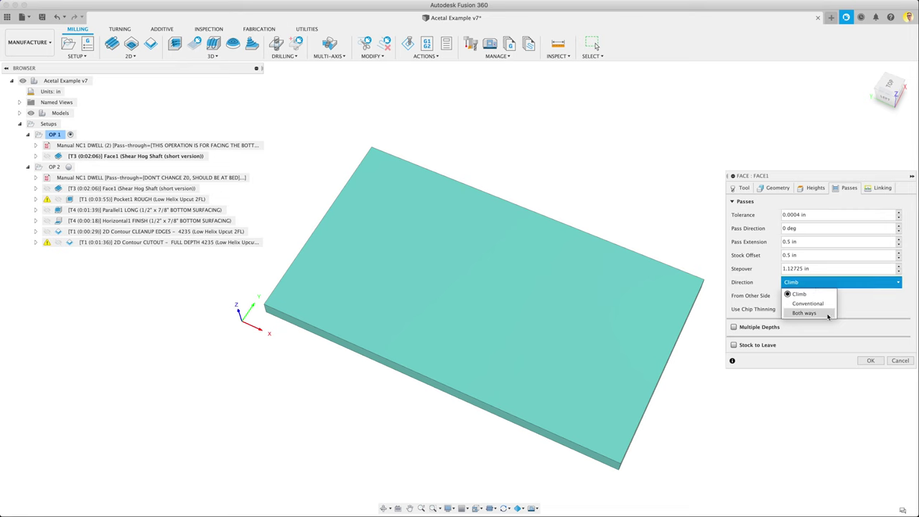
click(801, 295)
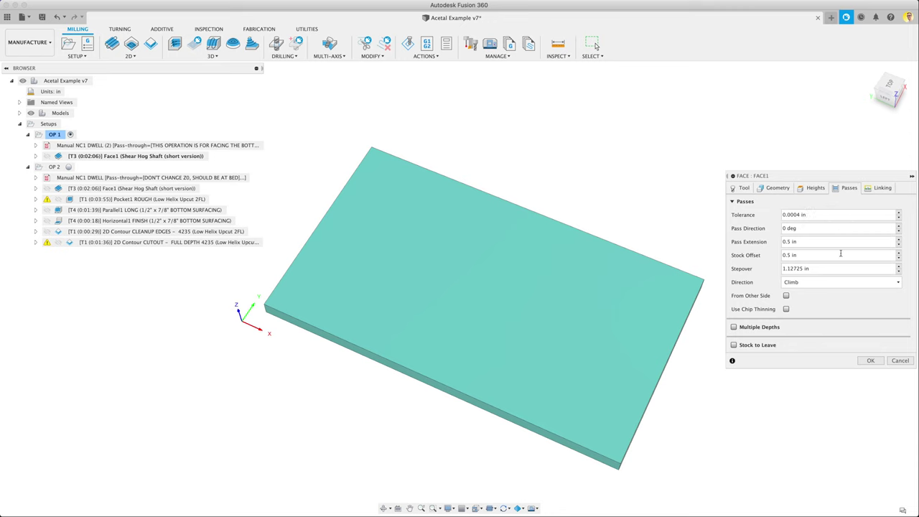
click(837, 283)
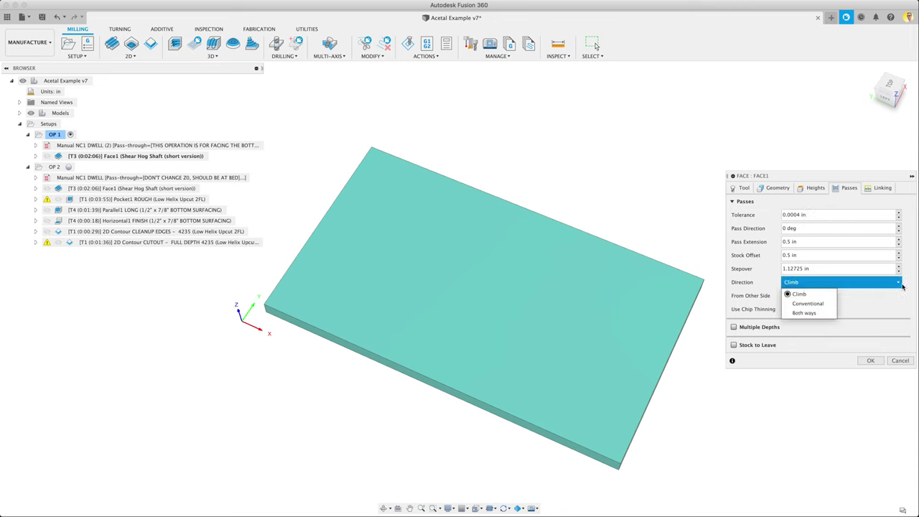
click(815, 321)
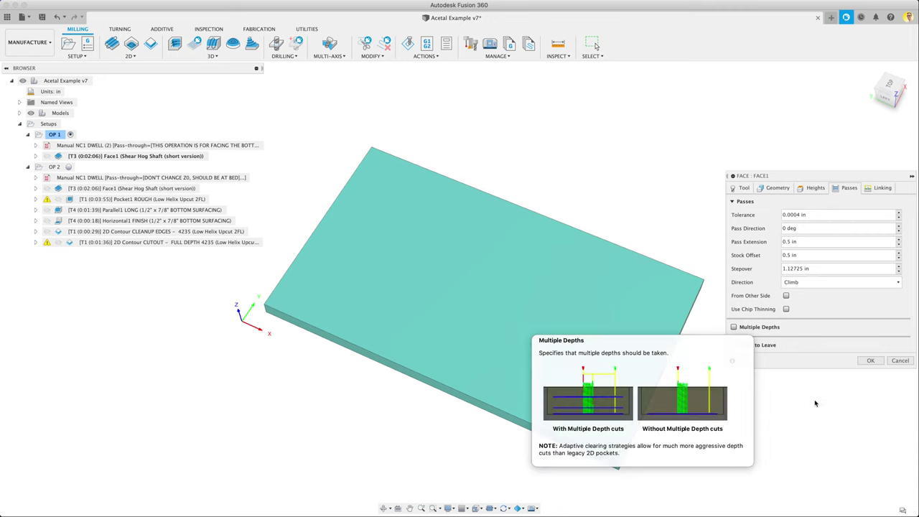
Step: Toggle Multiple Depths on and back off, then show the Linking settings
click(735, 329)
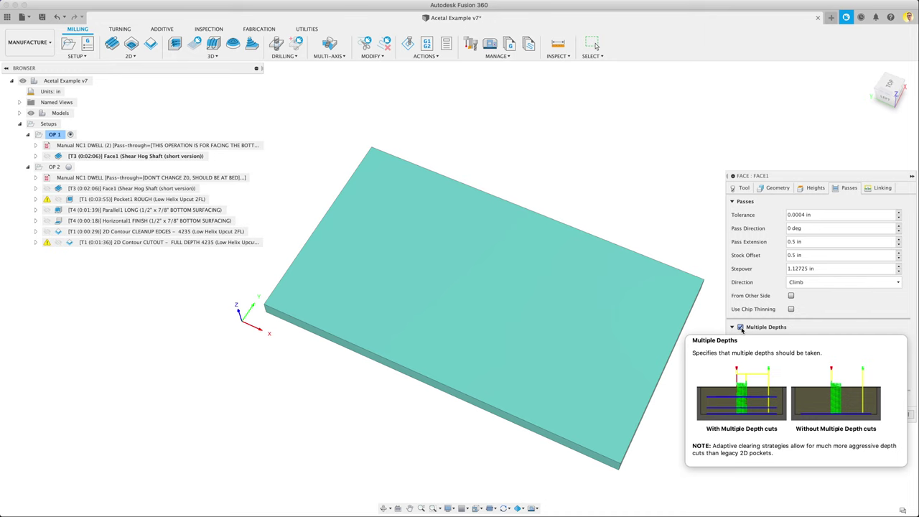
click(740, 328)
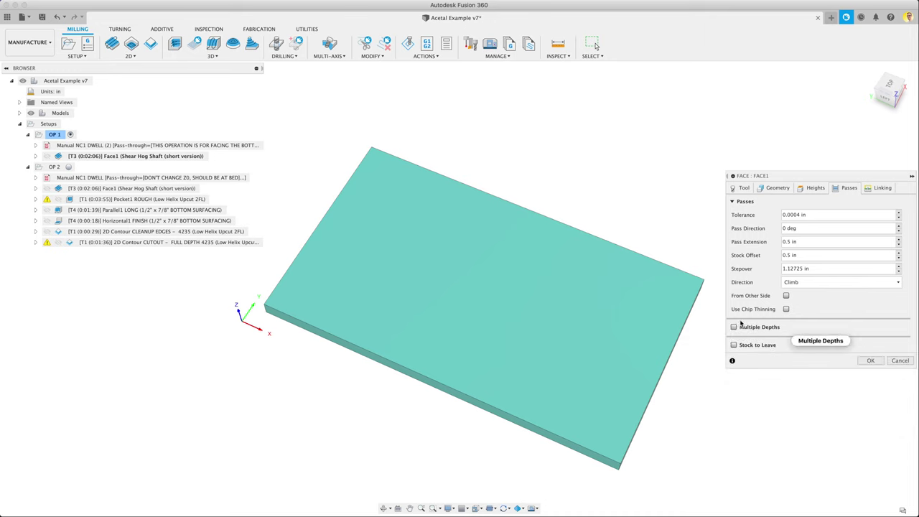
click(883, 187)
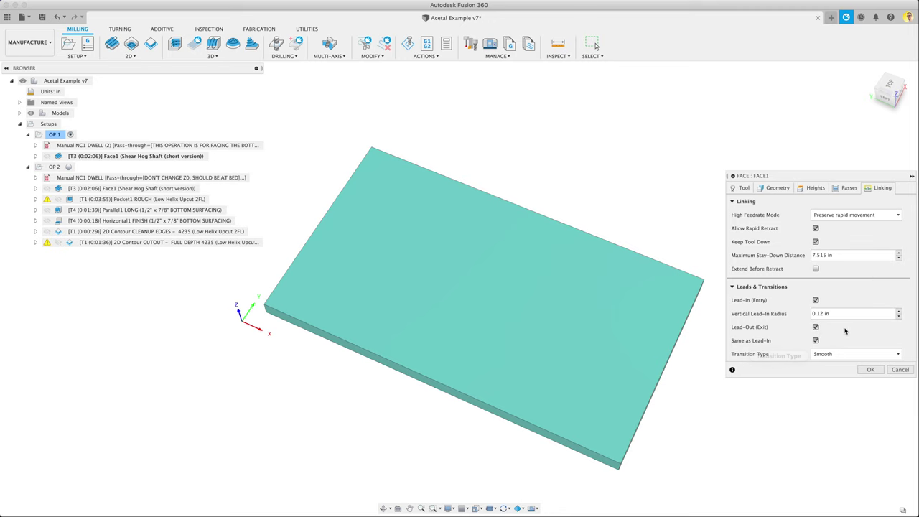
Step: Generate the Face1 toolpath and fit the faced stock in view
click(871, 371)
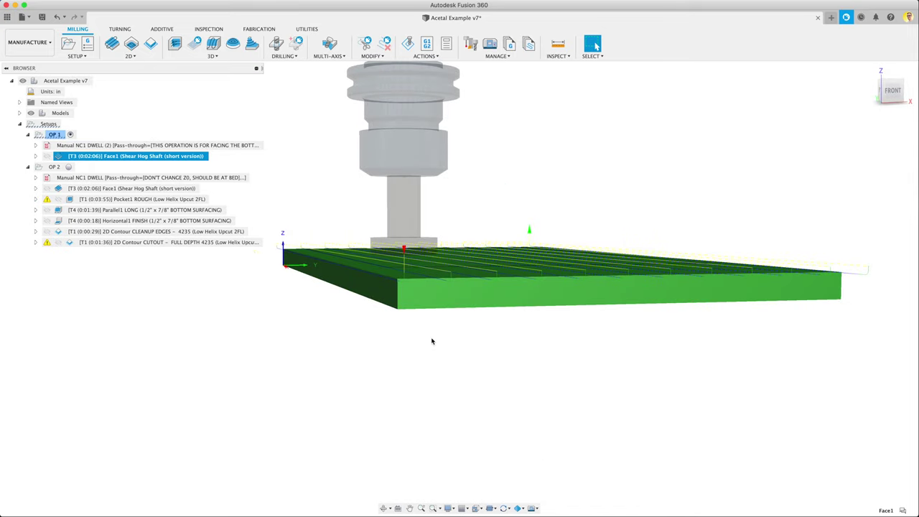
shift+middle_drag(431, 341, 263, 167)
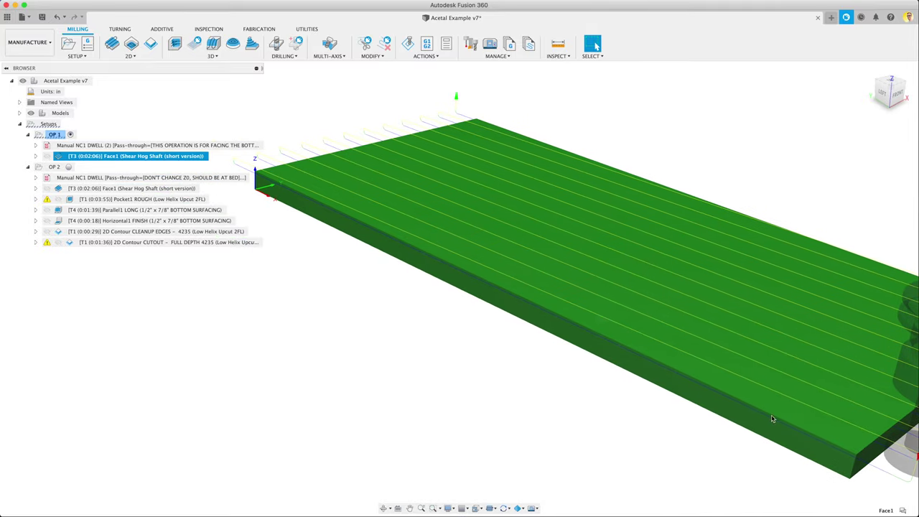
key(F6)
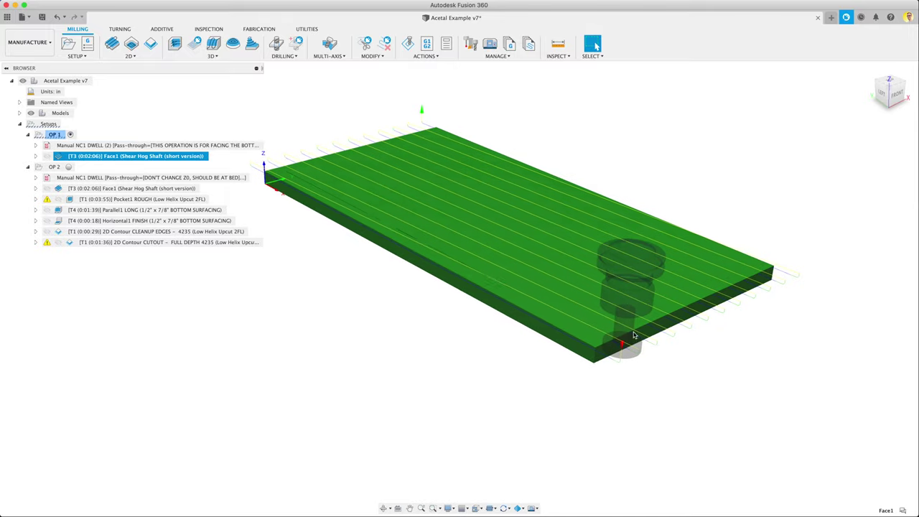
Step: Simulate Face1, playing and scrubbing until two strips are faced across the stock
click(414, 45)
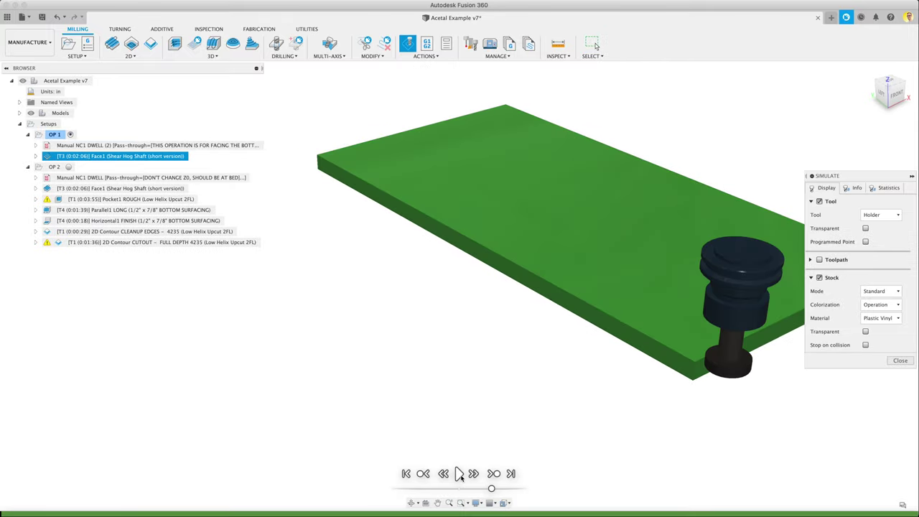
click(460, 474)
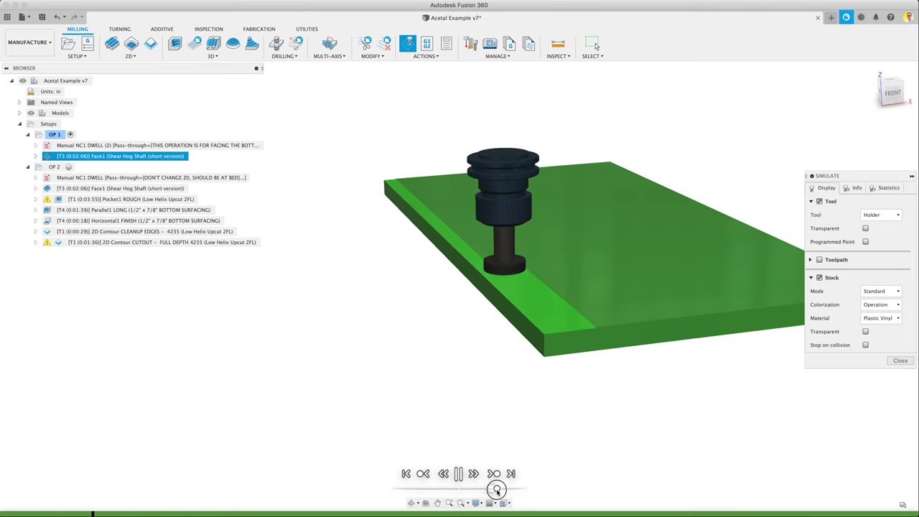
drag(496, 490, 507, 489)
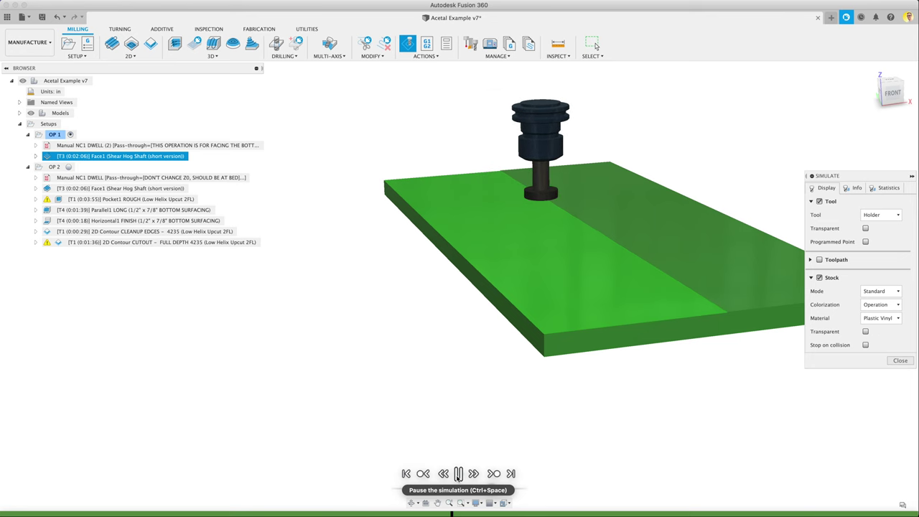
key(Escape)
click(18, 463)
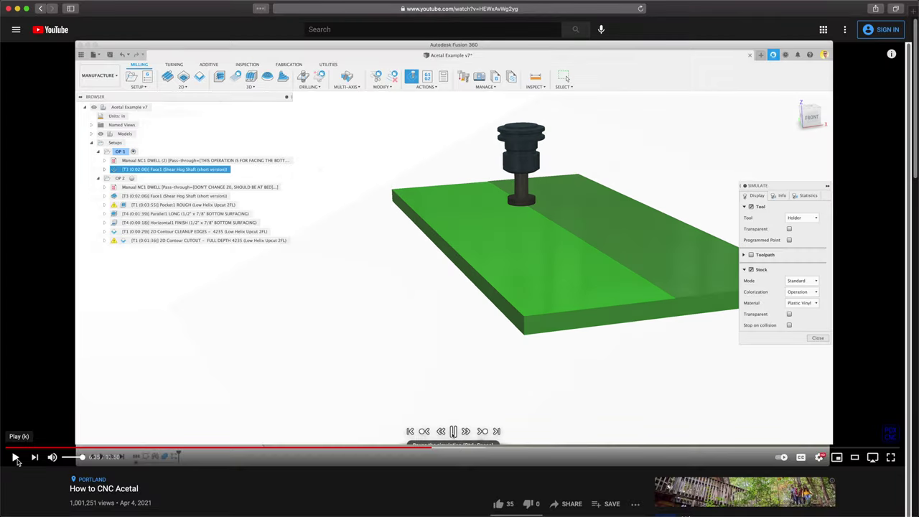
Step: Scroll down the How to CNC Acetal watch page toward the video description
scroll(252, 423, down, 5)
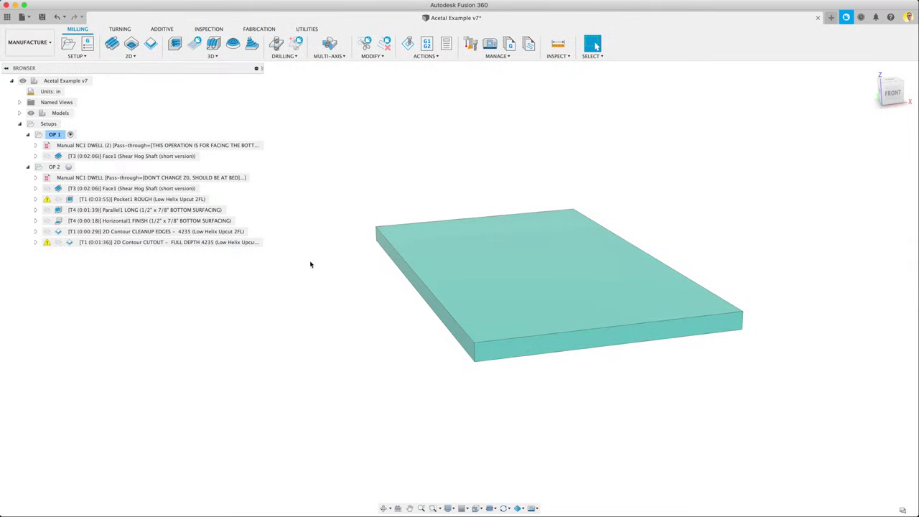
Step: Make OP 2 the active setup instead of OP 1 and centre its pocketed part in view
right_click(54, 135)
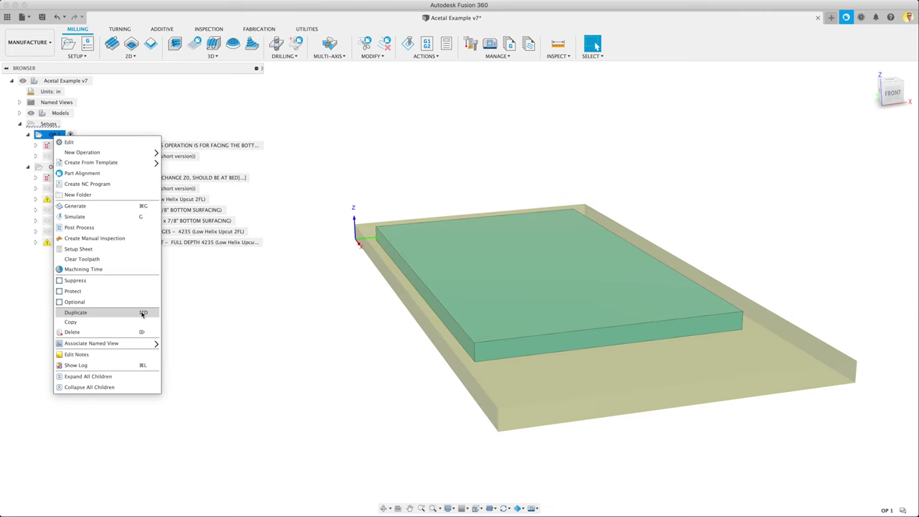
key(Escape)
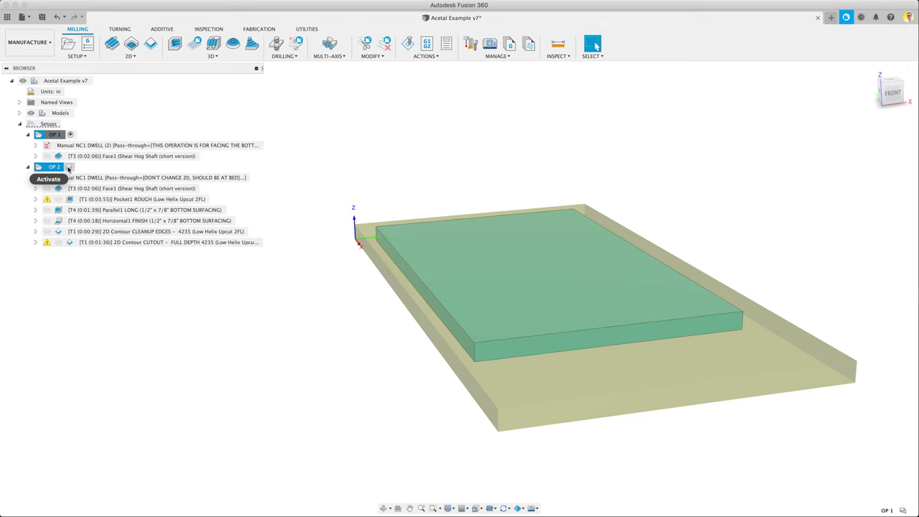
click(69, 168)
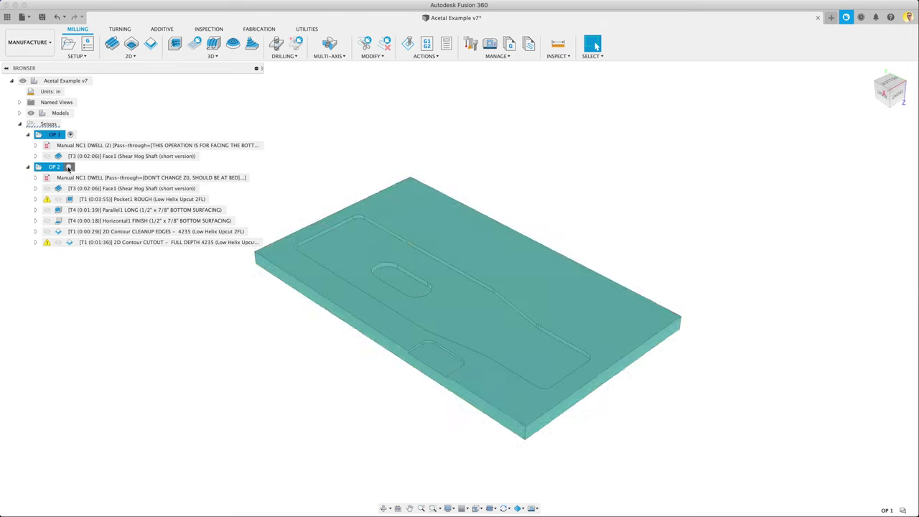
middle_drag(188, 325, 283, 292)
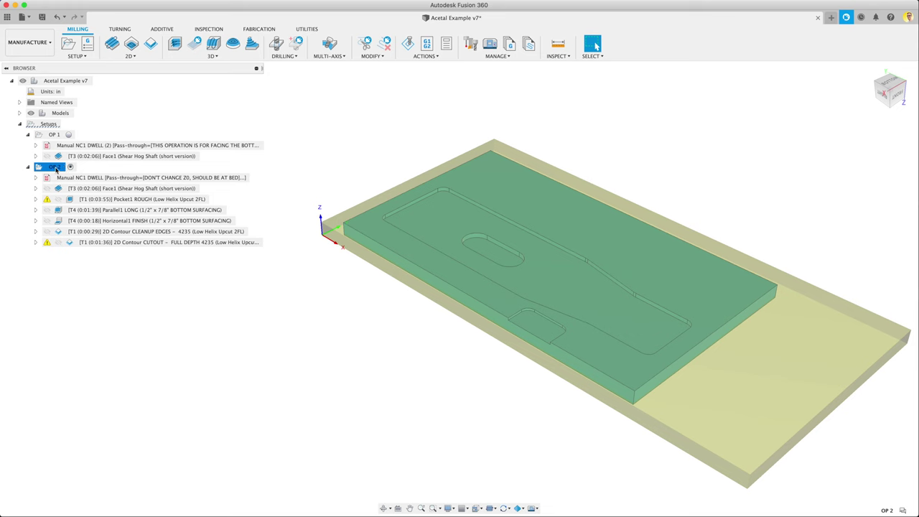
right_click(55, 169)
Step: Open OP 2's setup and review its model body and 24 × 12 × 0.725 in stock box
click(69, 176)
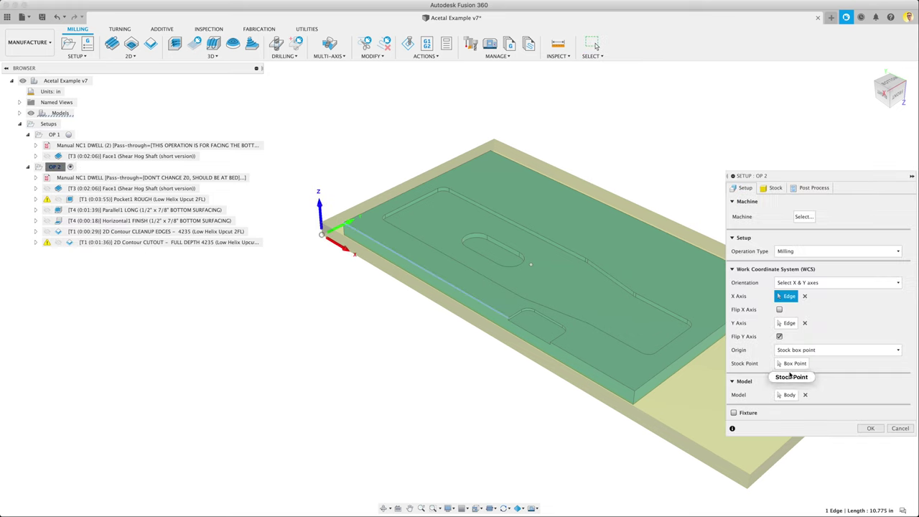
click(786, 395)
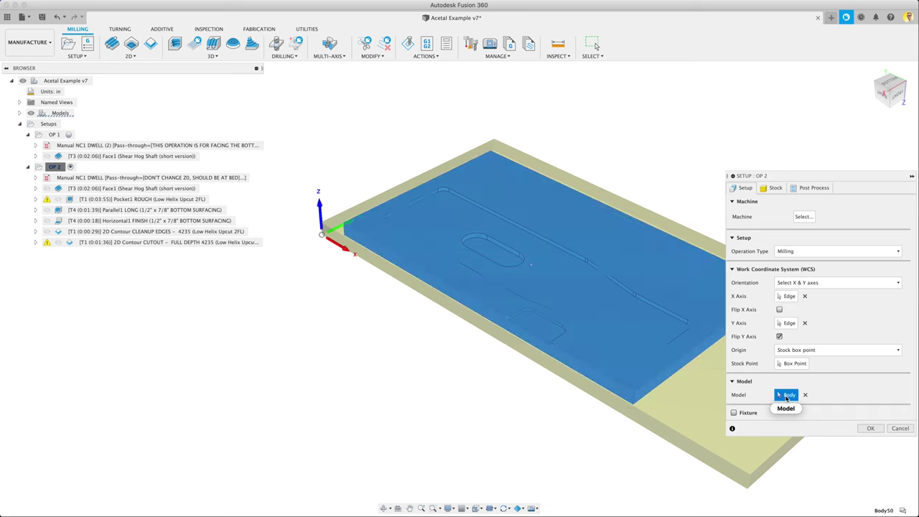
click(772, 188)
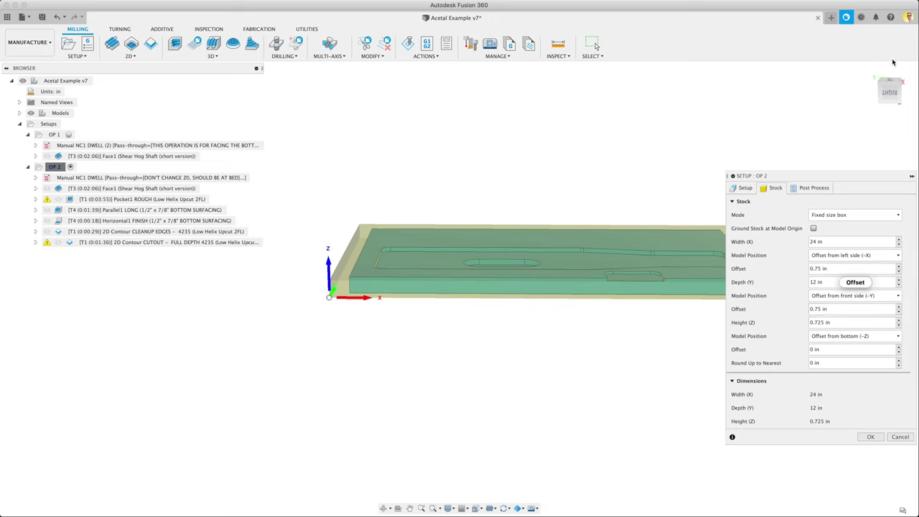
click(888, 96)
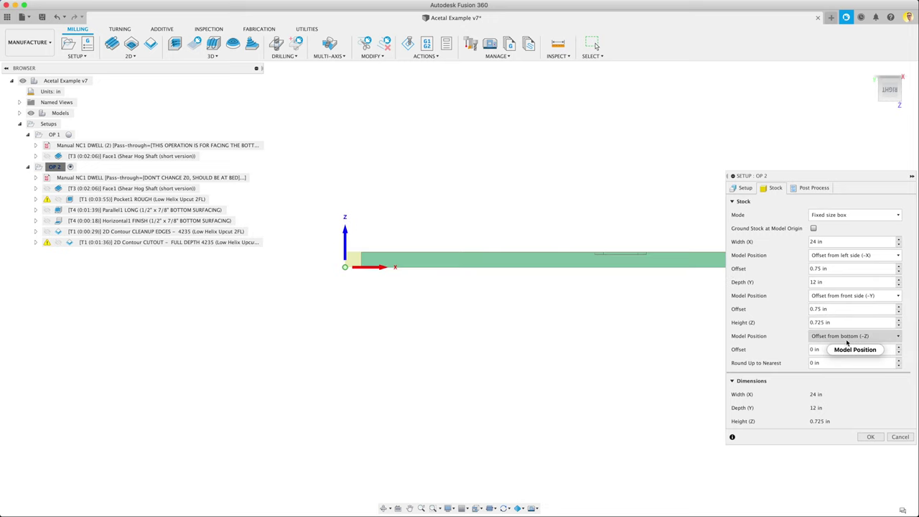
scroll(359, 315, up, 10)
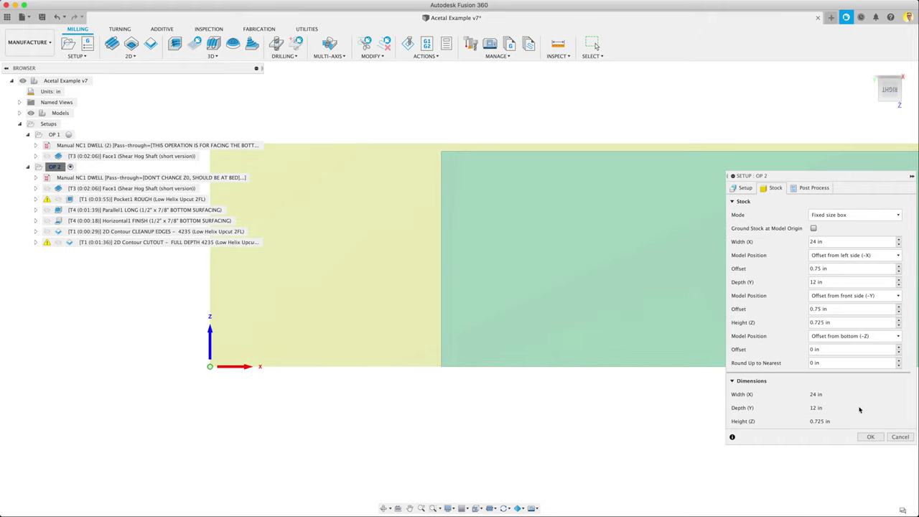
Step: Recheck OP 2's work coordinates against tilted and top views of the part, then confirm the setup
shift+middle_drag(481, 208, 668, 240)
click(737, 186)
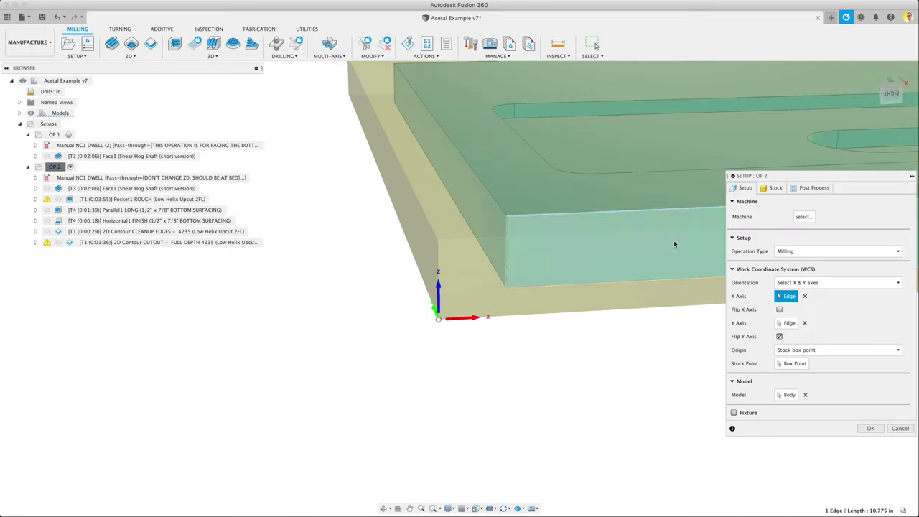
shift+middle_drag(431, 318, 417, 302)
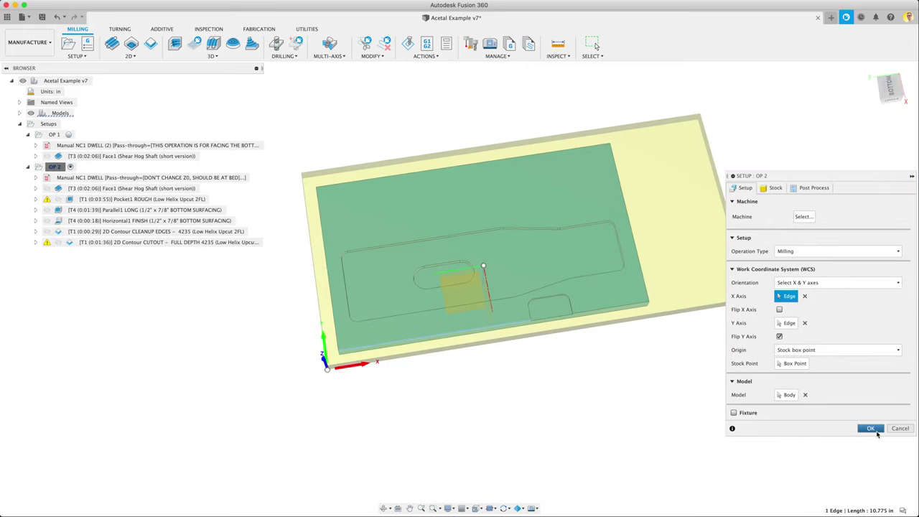
click(871, 428)
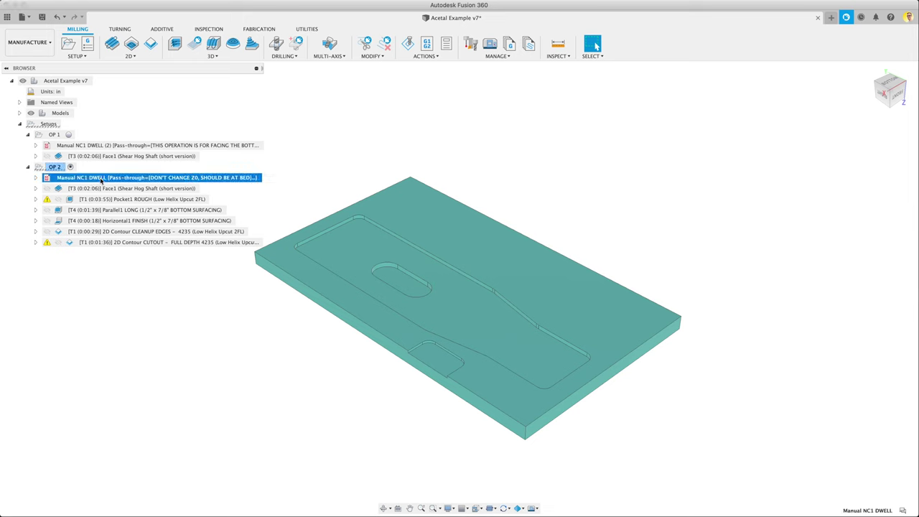
right_click(109, 180)
click(121, 184)
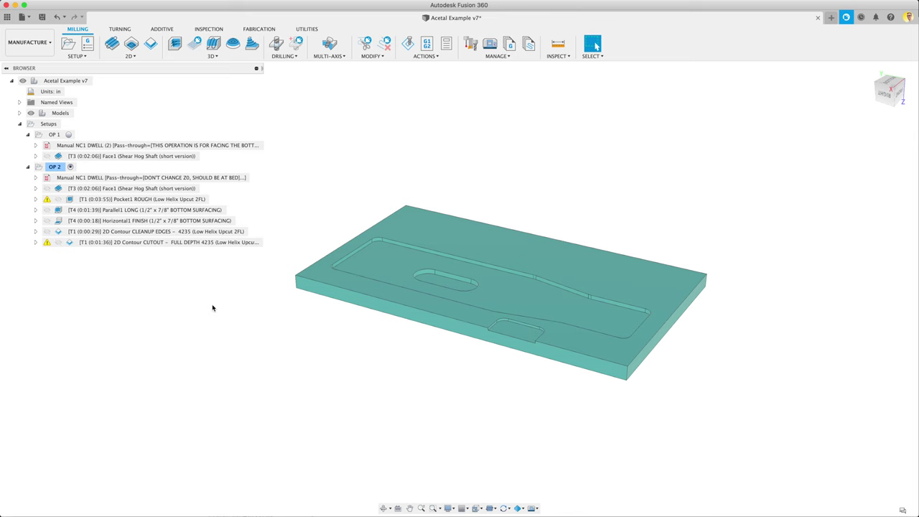
click(212, 56)
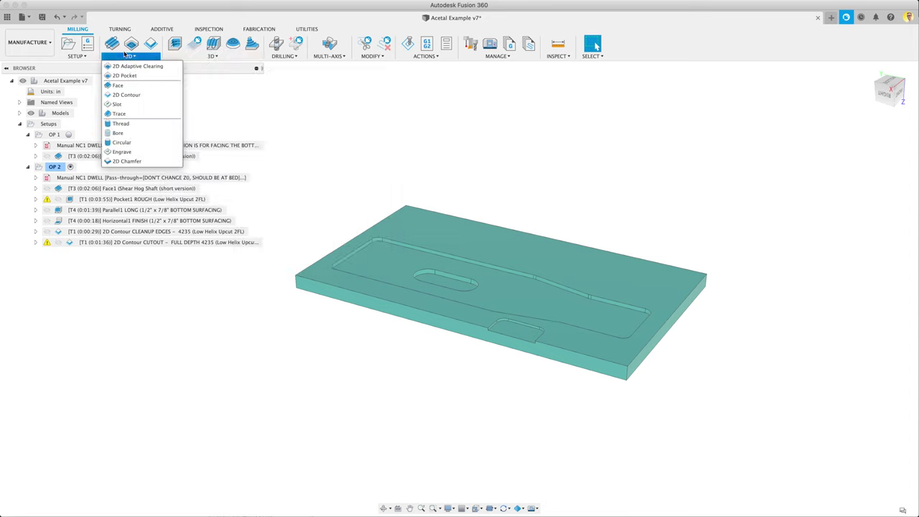
Step: Open the Pocket1 ROUGH operation for editing
click(146, 202)
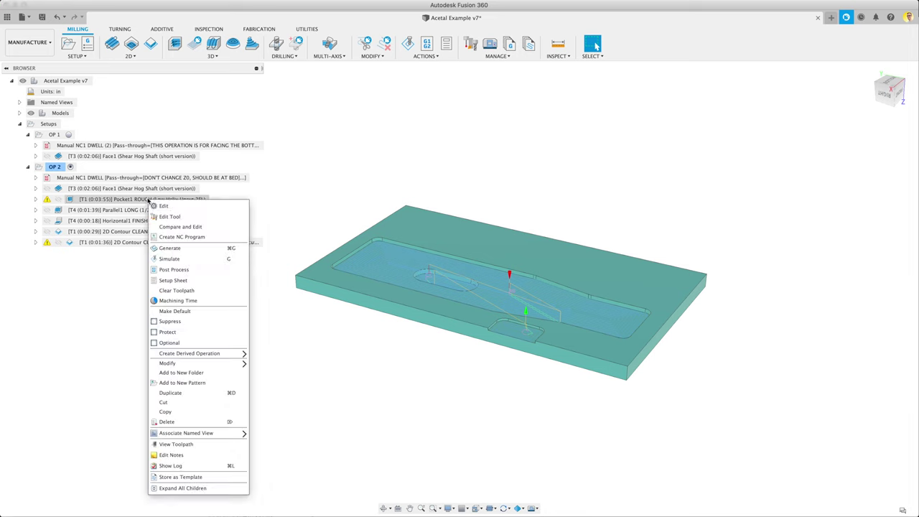
right_click(148, 201)
click(172, 206)
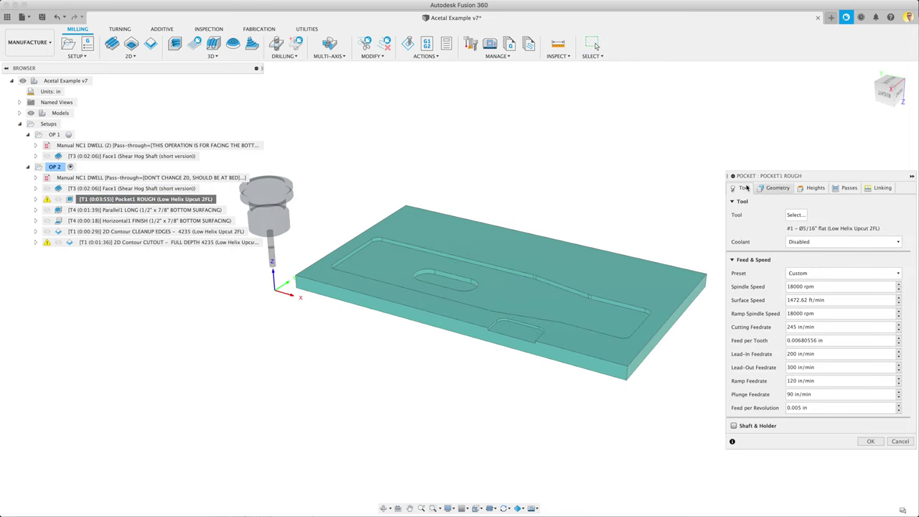
Step: Review tool 1, the 5/16" low helix upcut, and its Vortex product page specs
click(794, 215)
click(331, 126)
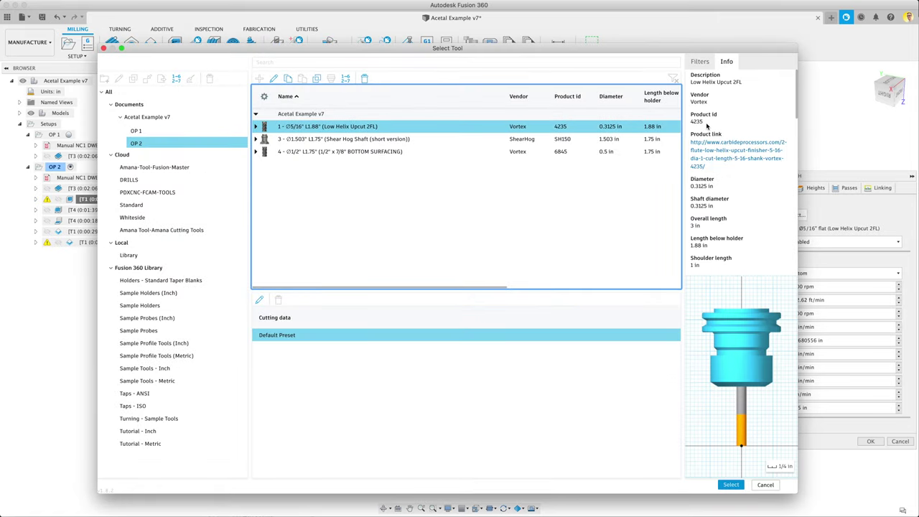
click(708, 155)
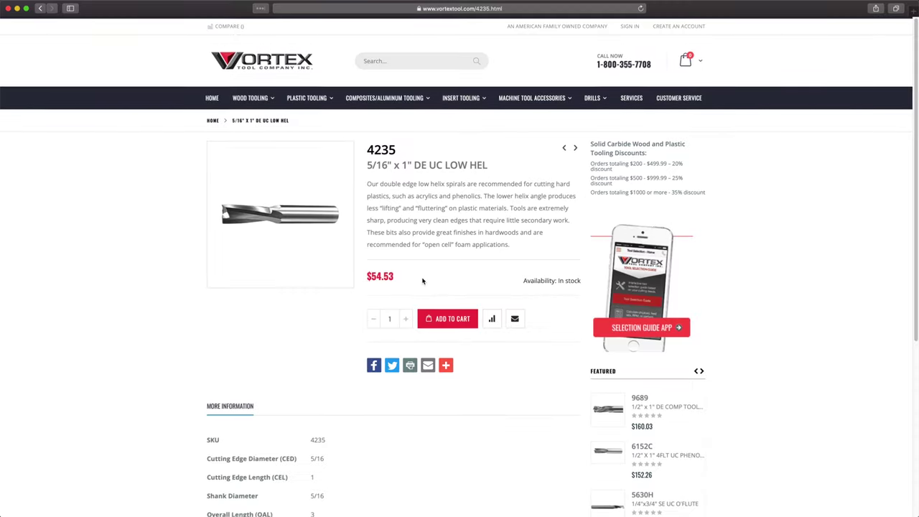
scroll(428, 268, down, 3)
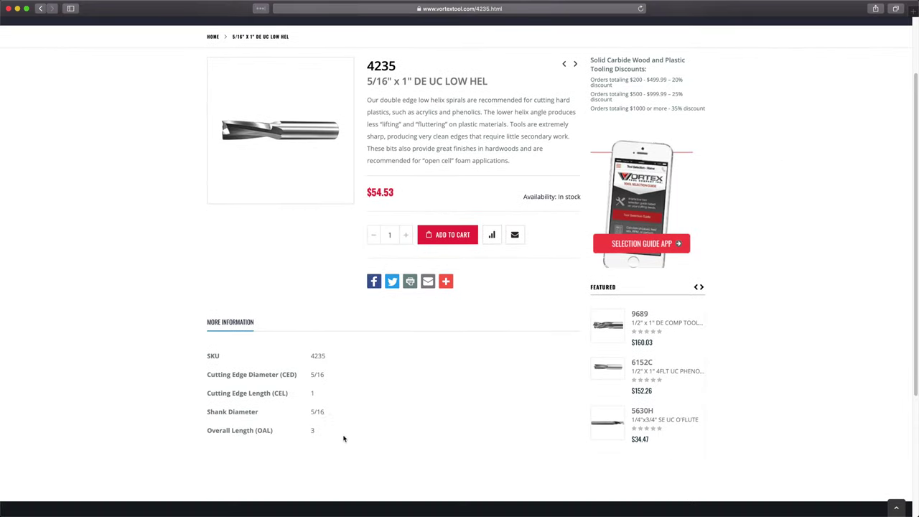
key(super+Tab)
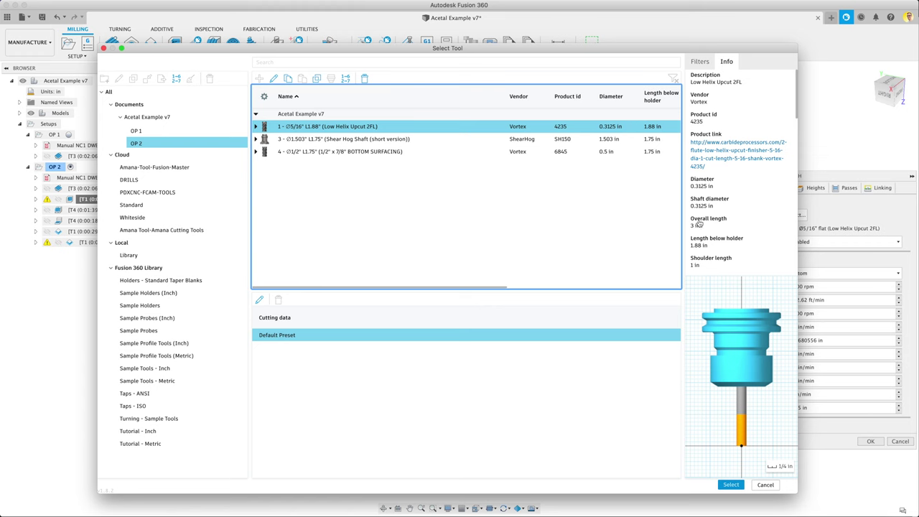
Step: Keep the current tool and check Pocket1 ROUGH's Feed per Tooth value
click(766, 485)
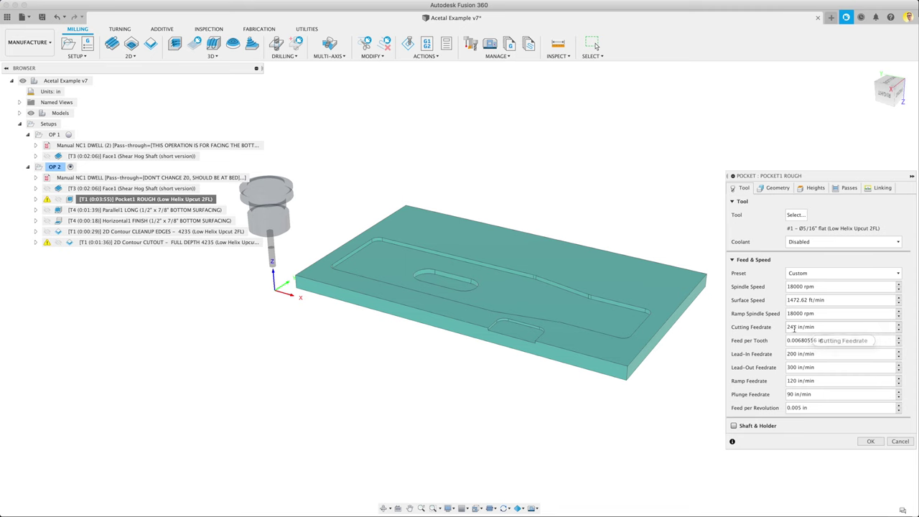
shift+middle_drag(668, 260, 753, 352)
drag(798, 340, 838, 341)
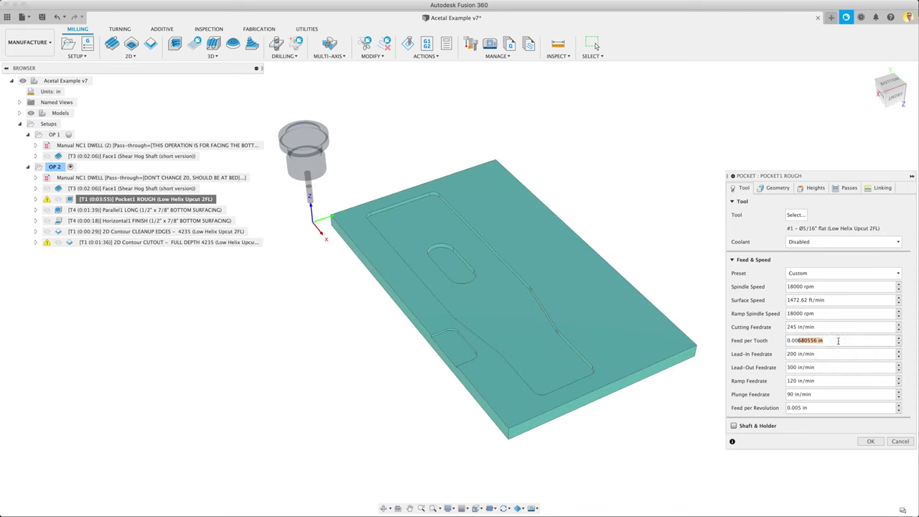
click(838, 341)
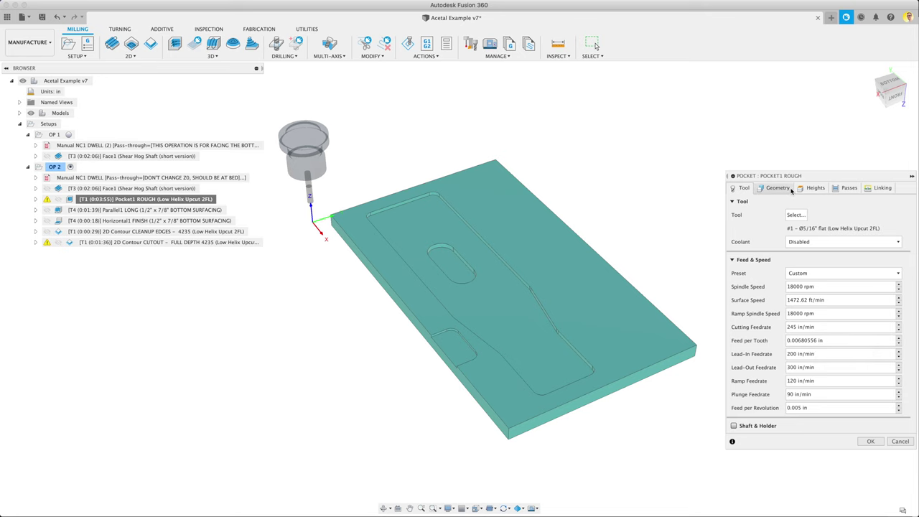
Step: Review Pocket1 ROUGH's machining boundary, heights and pass settings
click(778, 188)
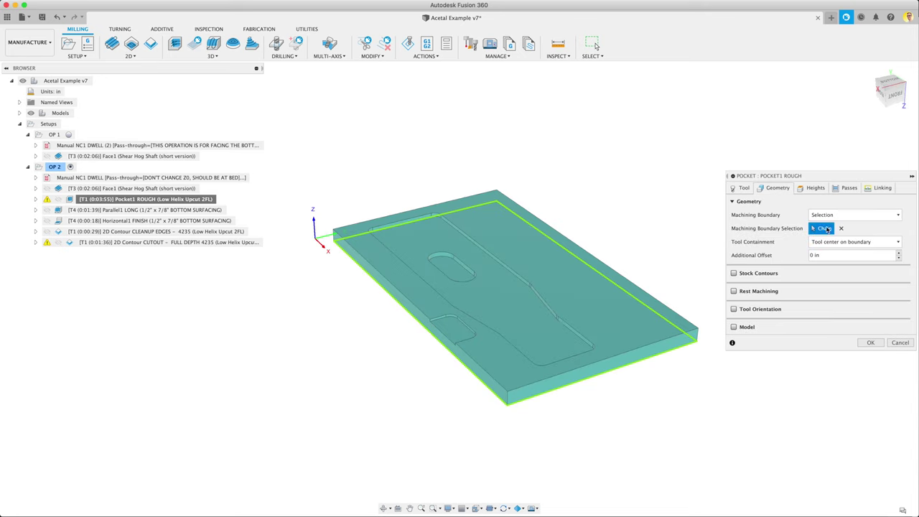
scroll(460, 177, up, 3)
shift+middle_drag(460, 177, 708, 409)
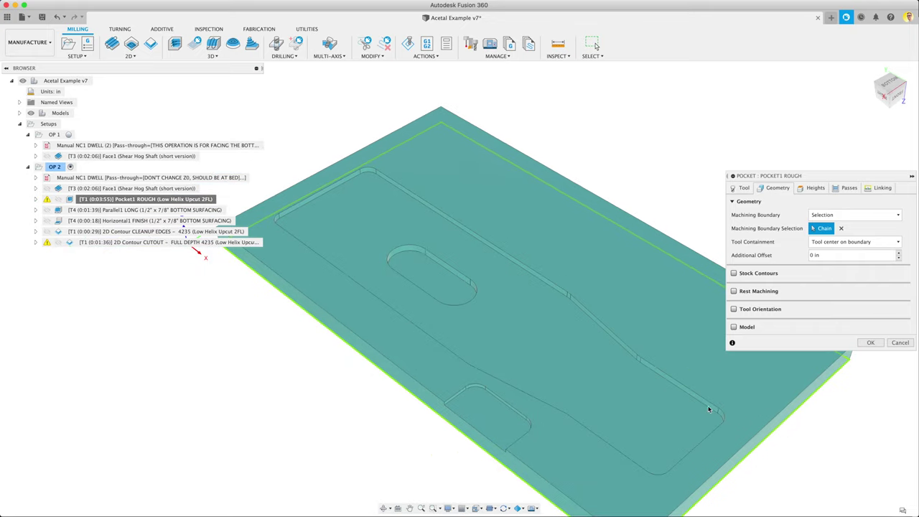
click(814, 188)
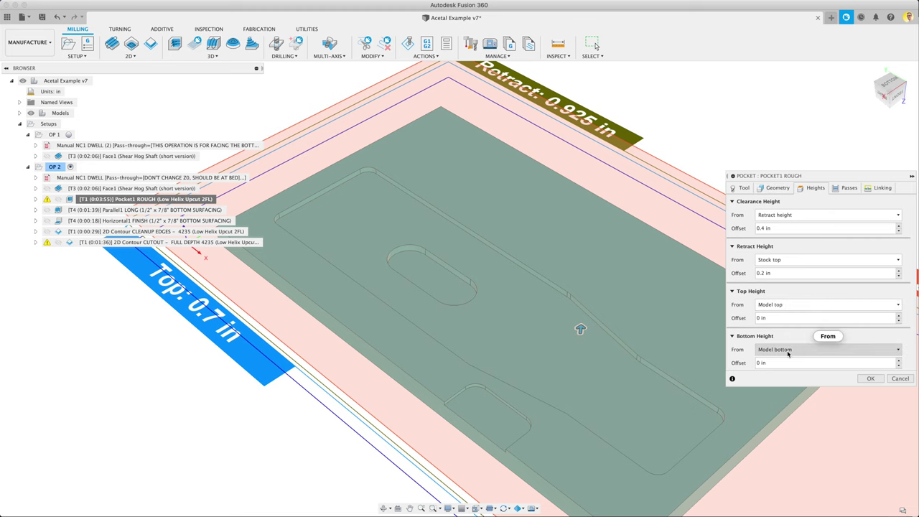
click(846, 189)
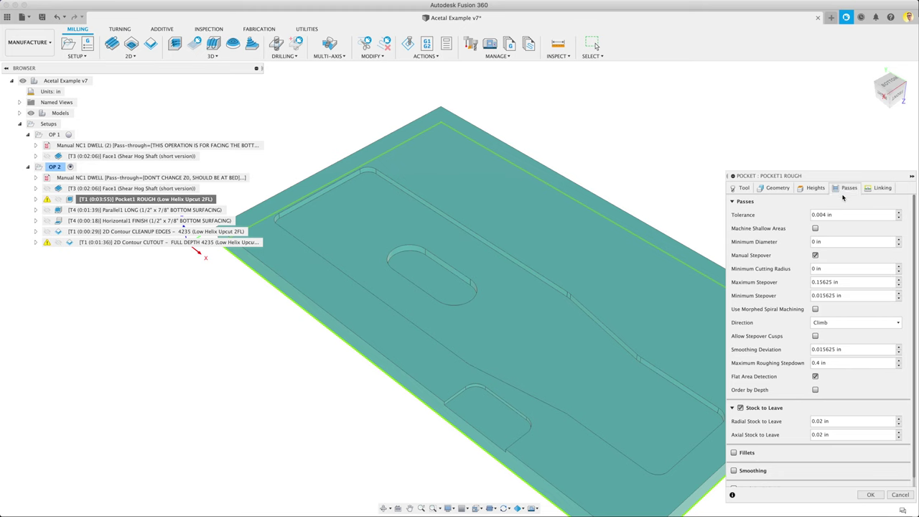
Step: Confirm Maximum Stepover is defined as tool_diameter*.5, leaving it unchanged
right_click(835, 286)
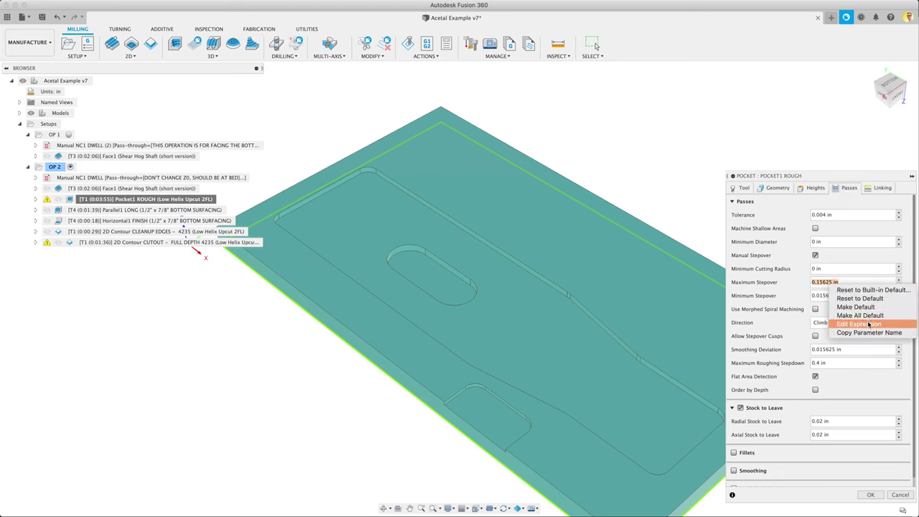
click(868, 324)
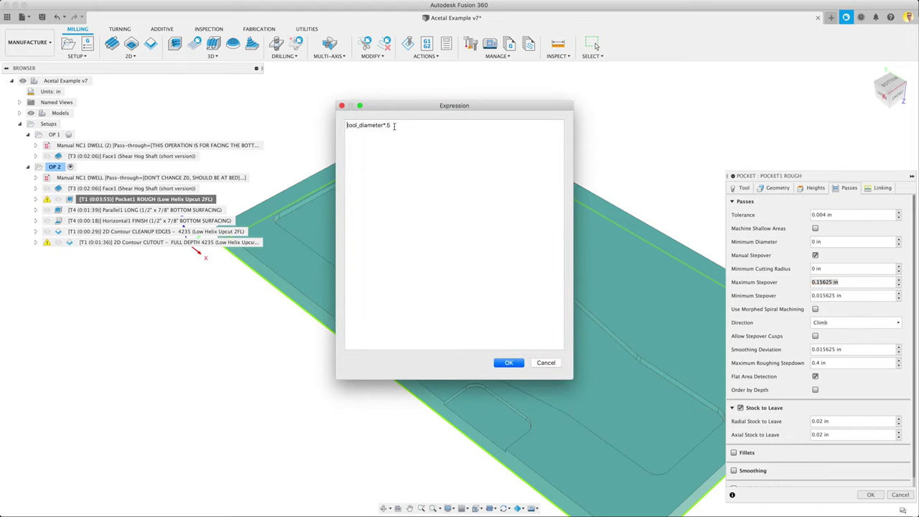
click(547, 362)
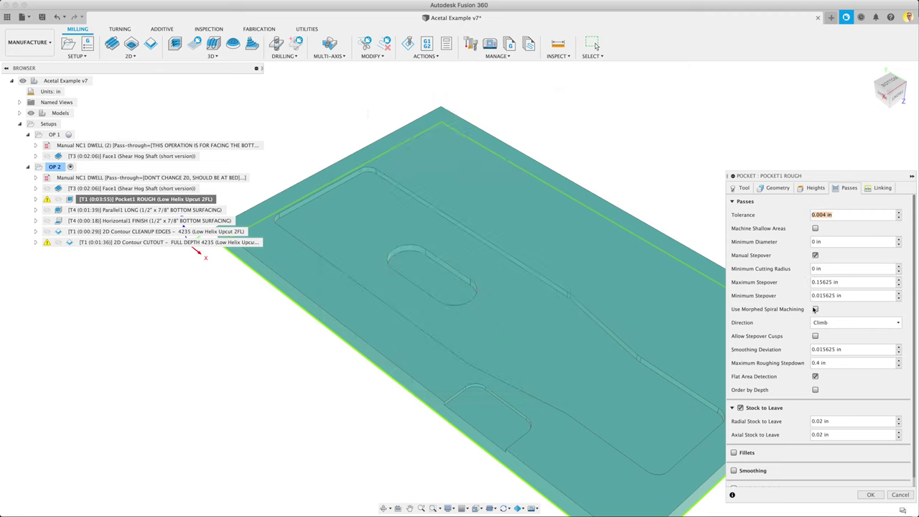
Step: Check Flat Area Detection, then review the Minimum retraction and Helix ramp linking settings
shift+middle_drag(632, 244, 555, 228)
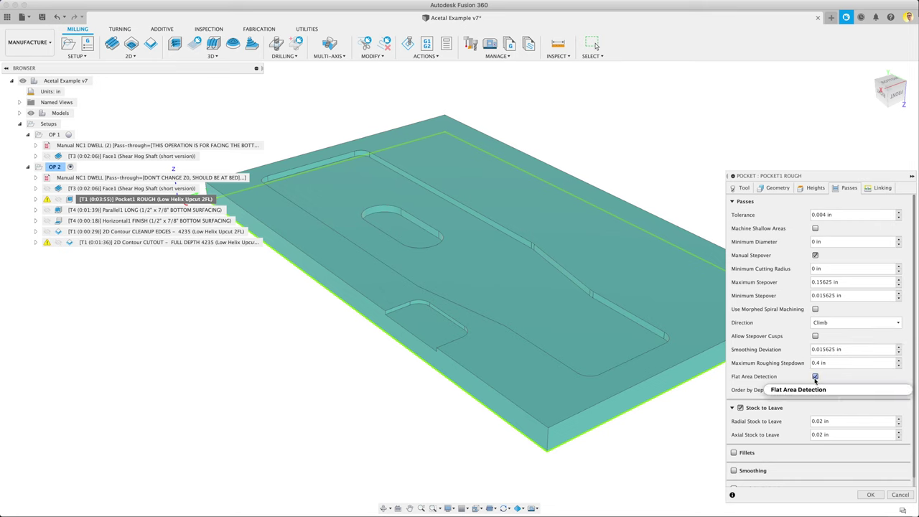
mouse_move(816, 381)
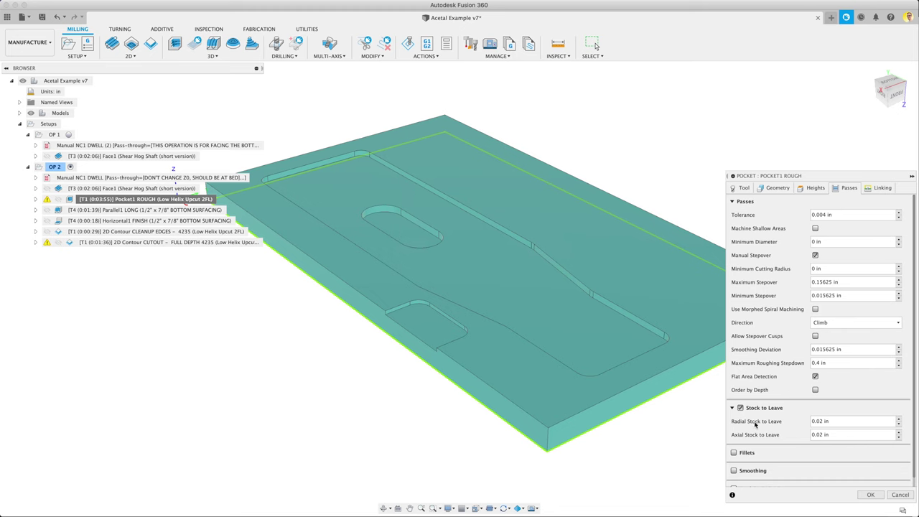
scroll(755, 424, down, 1)
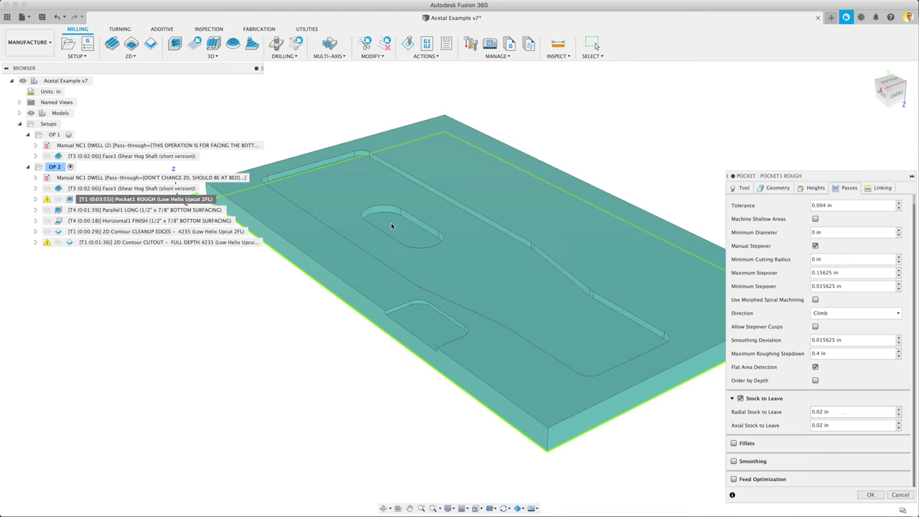
click(884, 188)
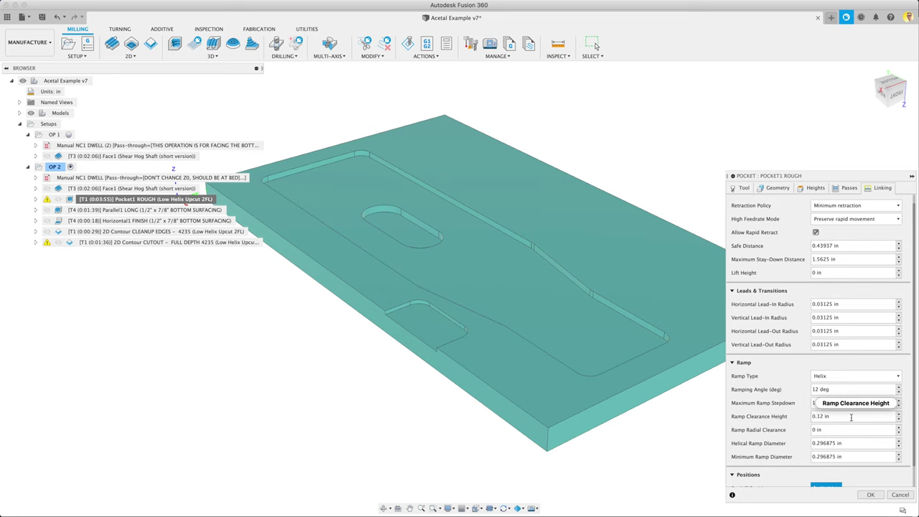
Step: Accept Pocket1 ROUGH, inspect its roughing toolpath from several angles, then deselect it
click(870, 495)
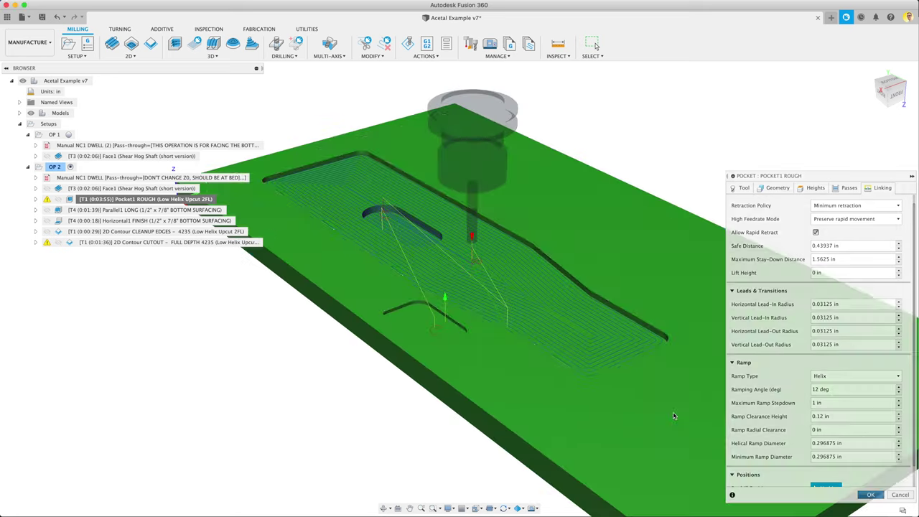
shift+middle_drag(374, 294, 301, 208)
scroll(268, 199, up, 5)
scroll(269, 198, up, 5)
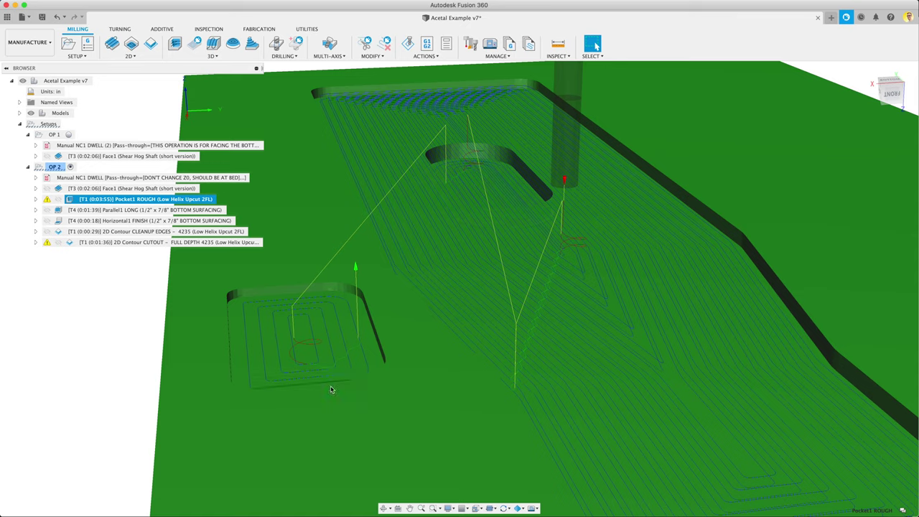
shift+middle_drag(287, 318, 237, 273)
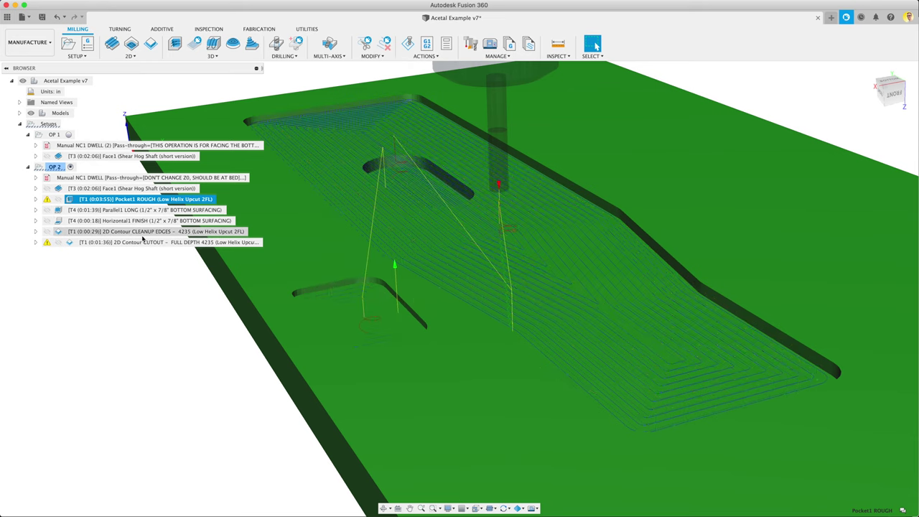
click(144, 268)
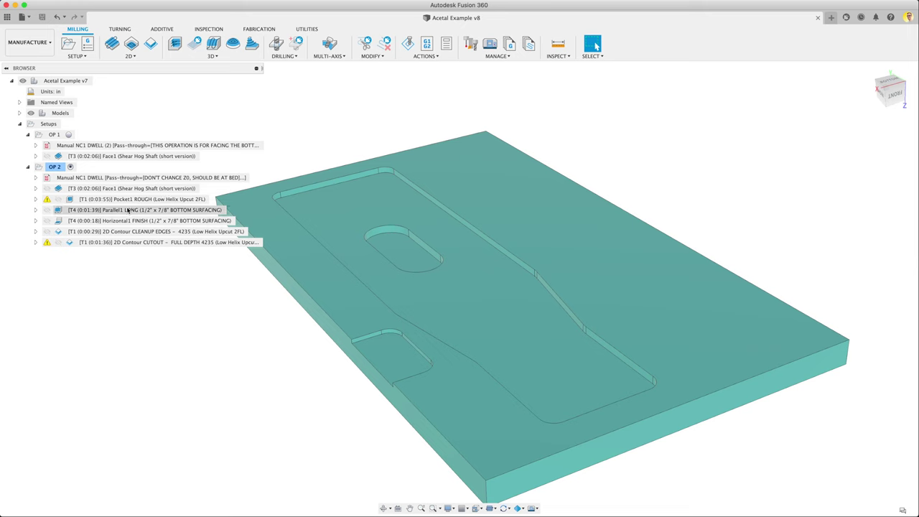
Step: Open the Parallel1 LONG finishing operation for editing
click(233, 56)
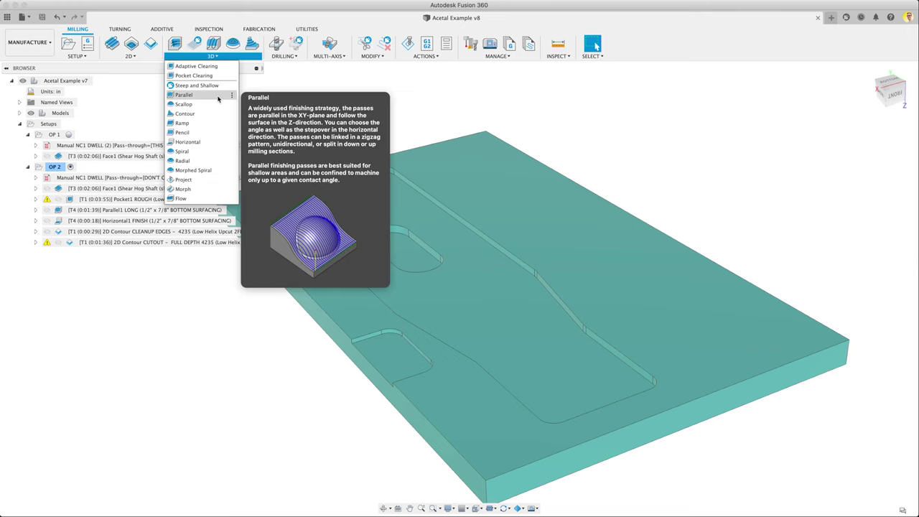
key(Escape)
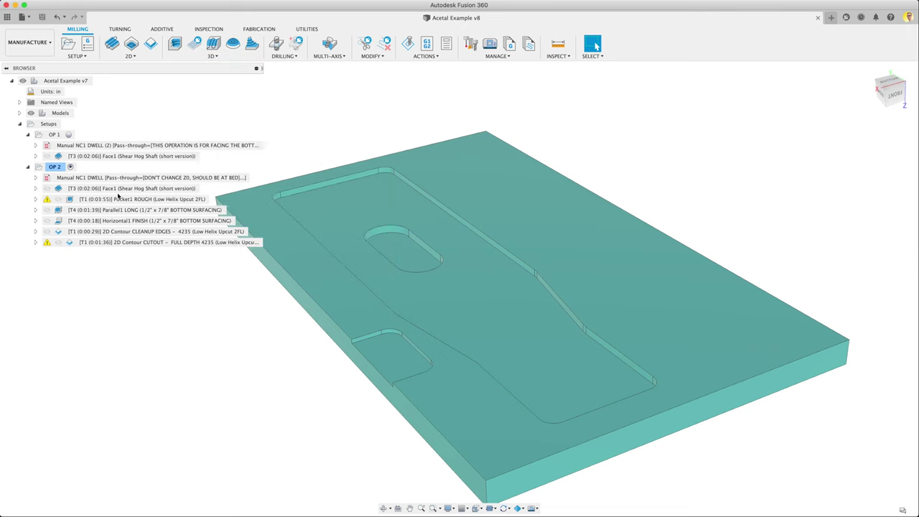
click(109, 209)
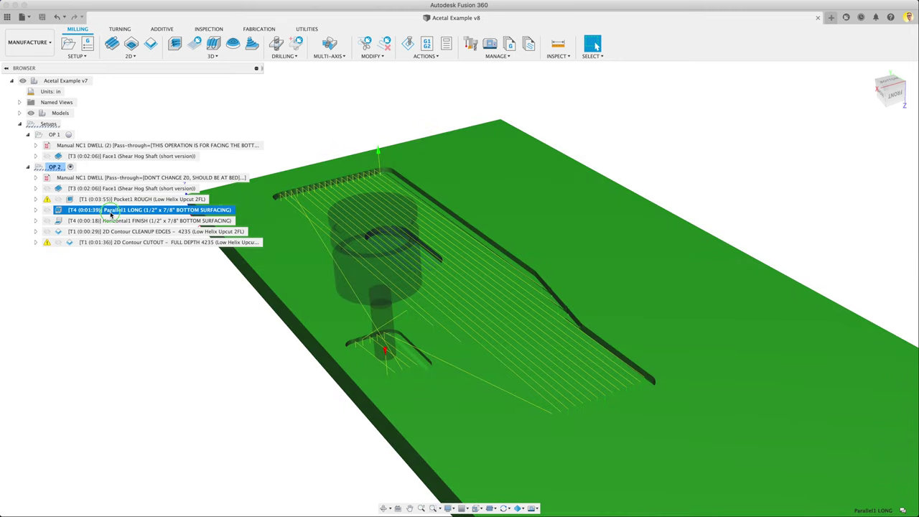
right_click(112, 214)
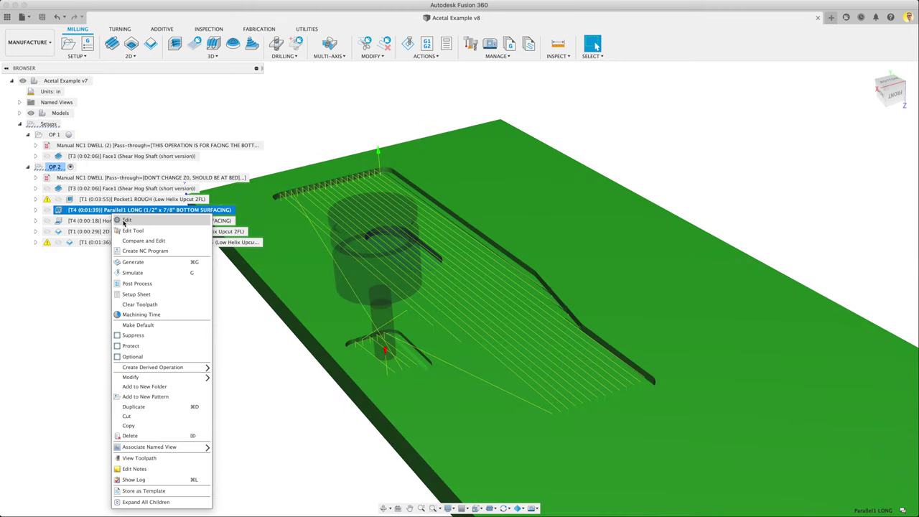
click(125, 220)
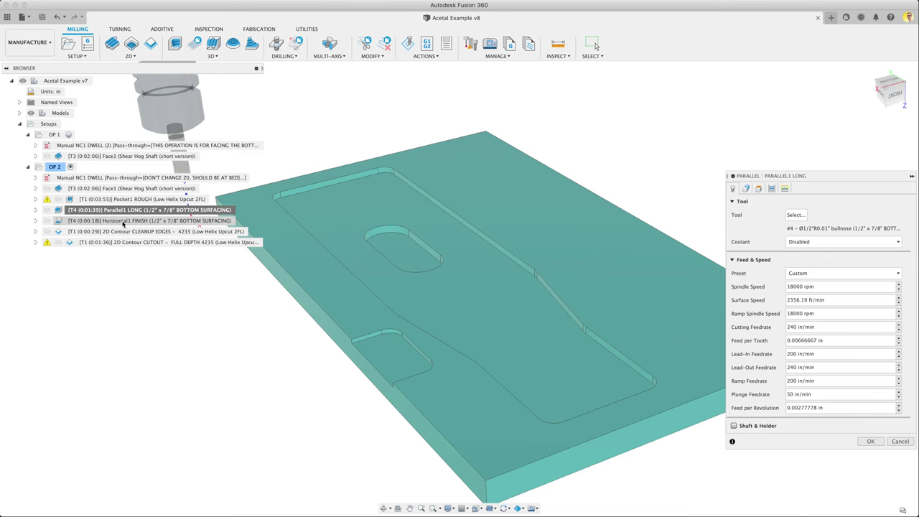
Step: Assign tool 4, the 6845 Ø1/2" bottom surfacing bullnose, to Parallel1 LONG
click(794, 216)
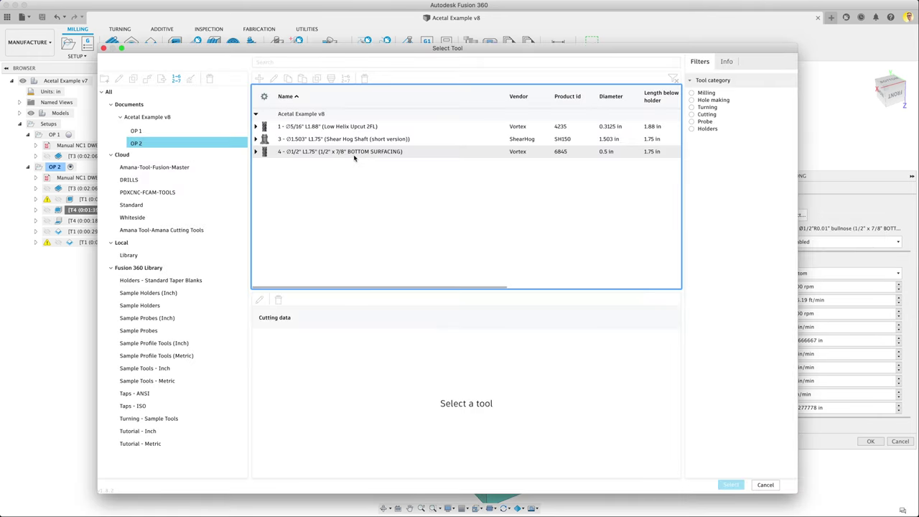
click(353, 156)
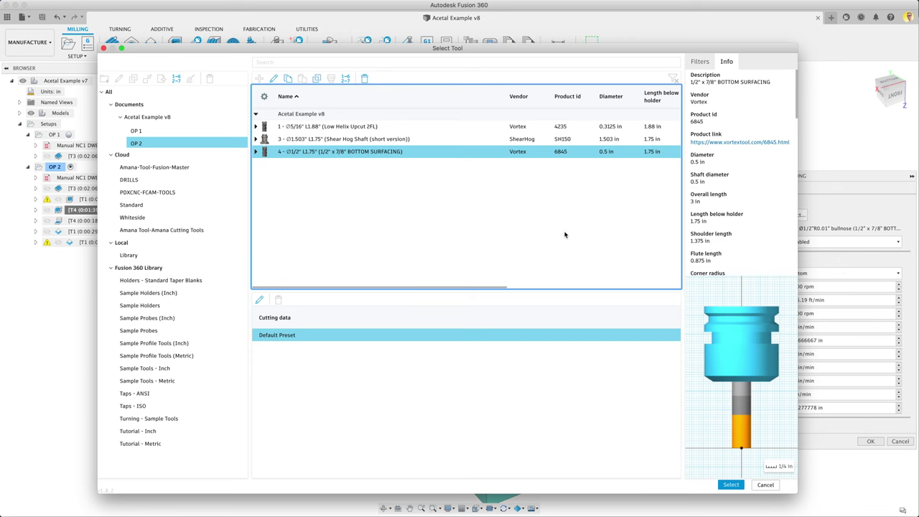
click(732, 487)
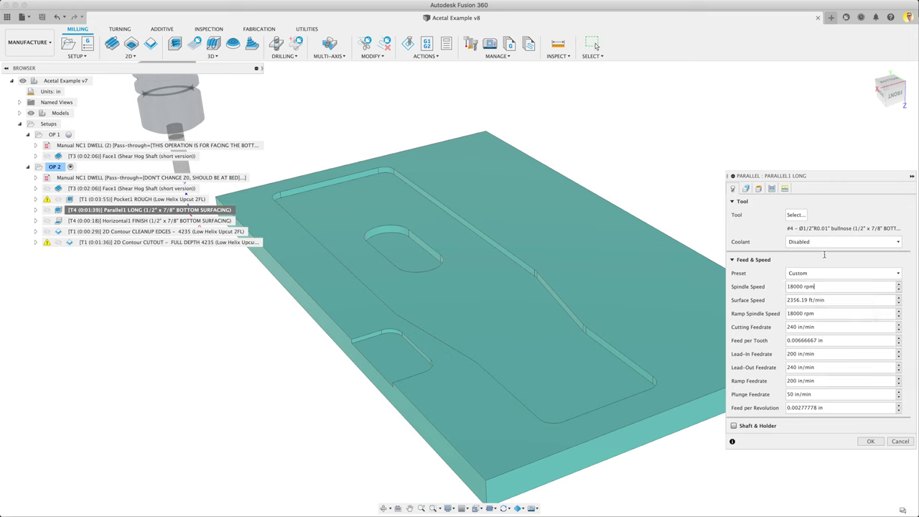
Step: Review Parallel1 LONG's boundary chains, top avoid face, and 0.2 in stepover pass settings
click(747, 190)
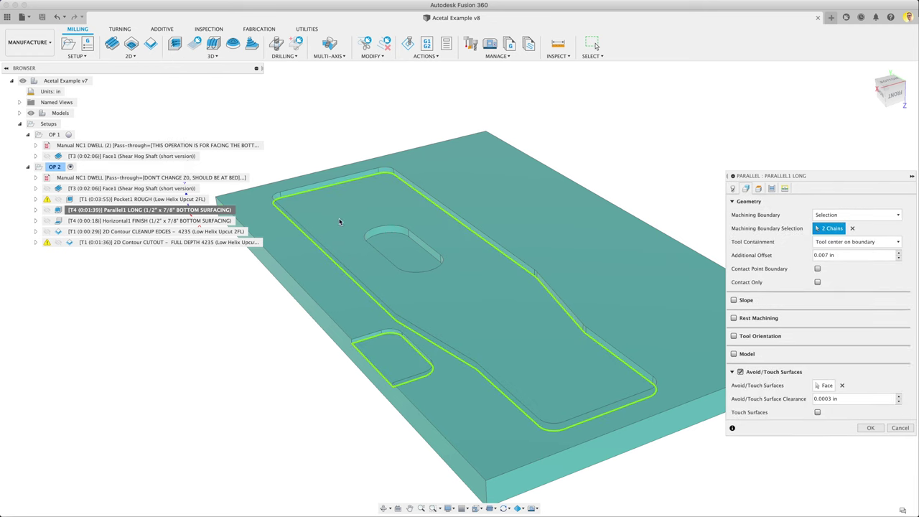
click(823, 386)
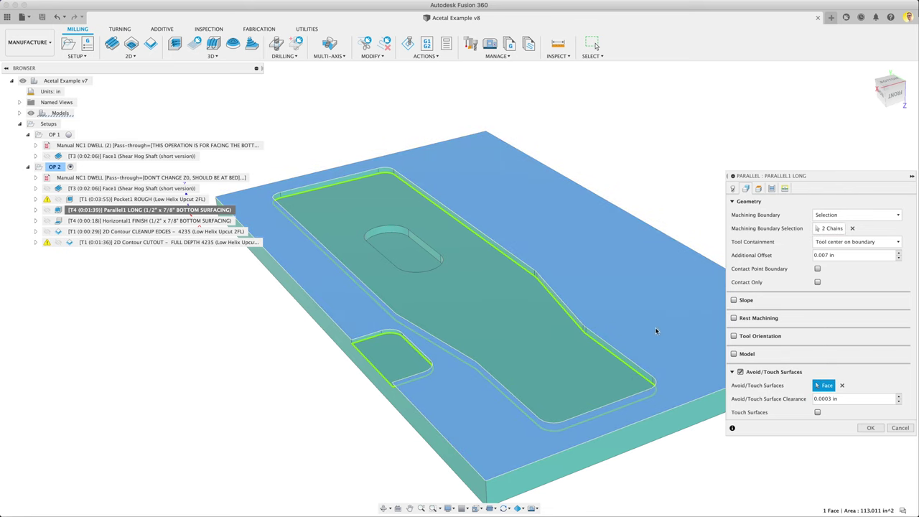
click(771, 188)
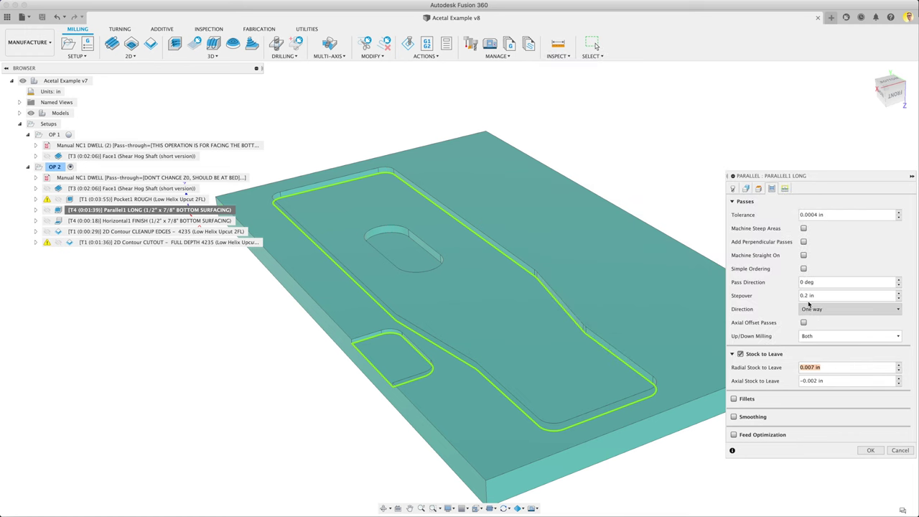
Step: Check the stepover expression and linking settings, then accept Parallel1 LONG to regenerate it
right_click(818, 297)
click(839, 339)
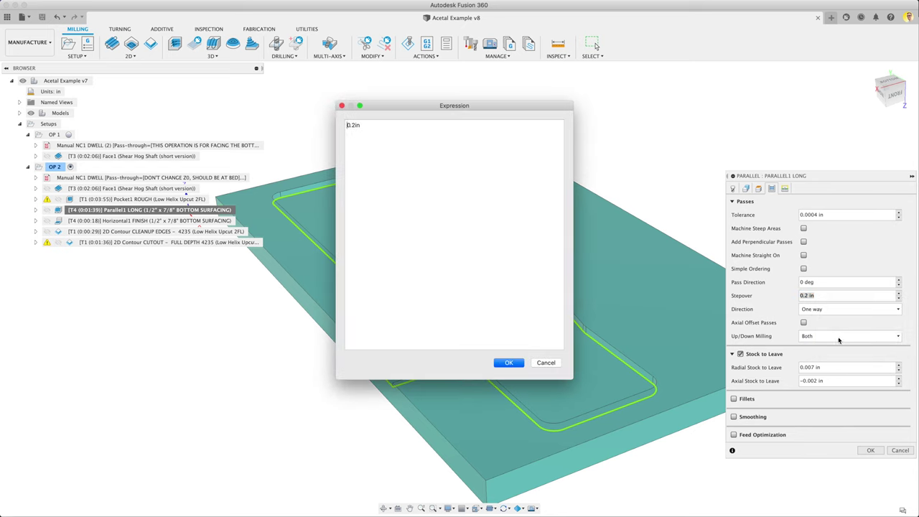
click(557, 363)
click(786, 188)
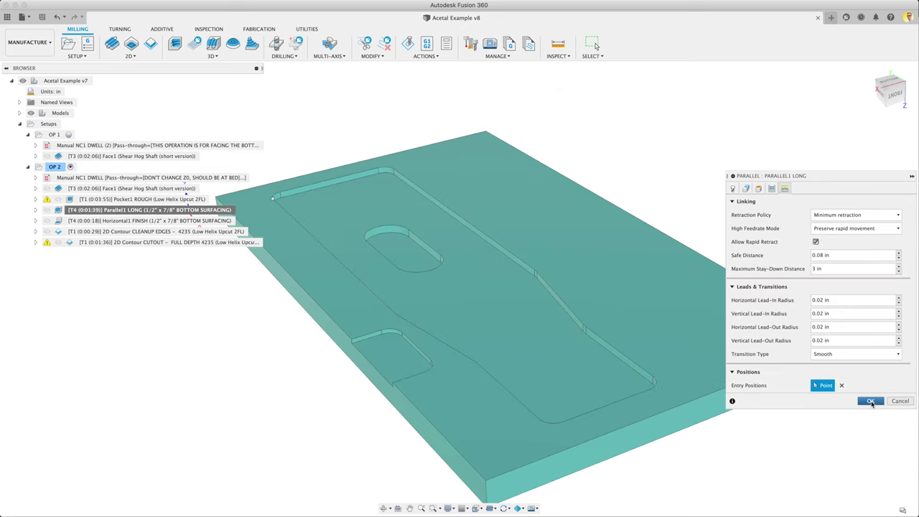
click(870, 402)
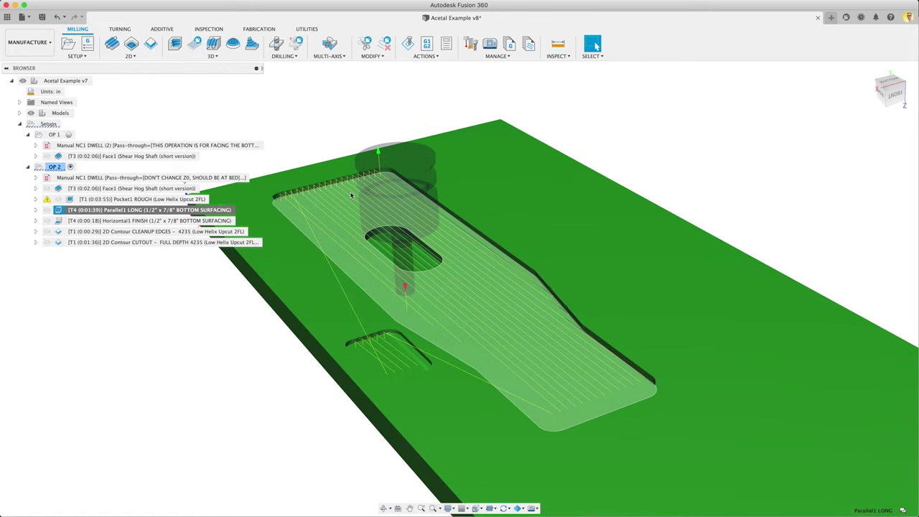
Step: Inspect Parallel1 LONG's parallel passes across the part and start simulating the toolpath
scroll(345, 194, up, 2)
shift+middle_drag(345, 193, 446, 185)
scroll(450, 284, up, 2)
shift+middle_drag(497, 304, 374, 62)
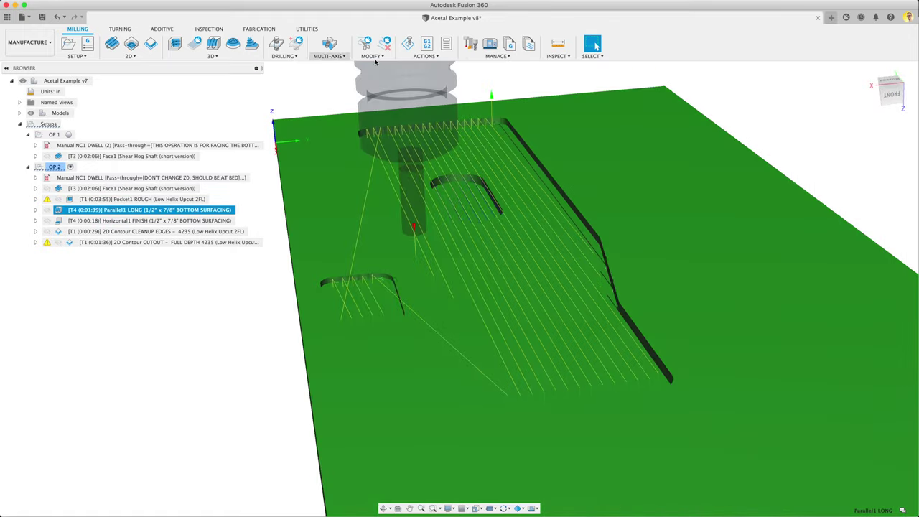
click(408, 45)
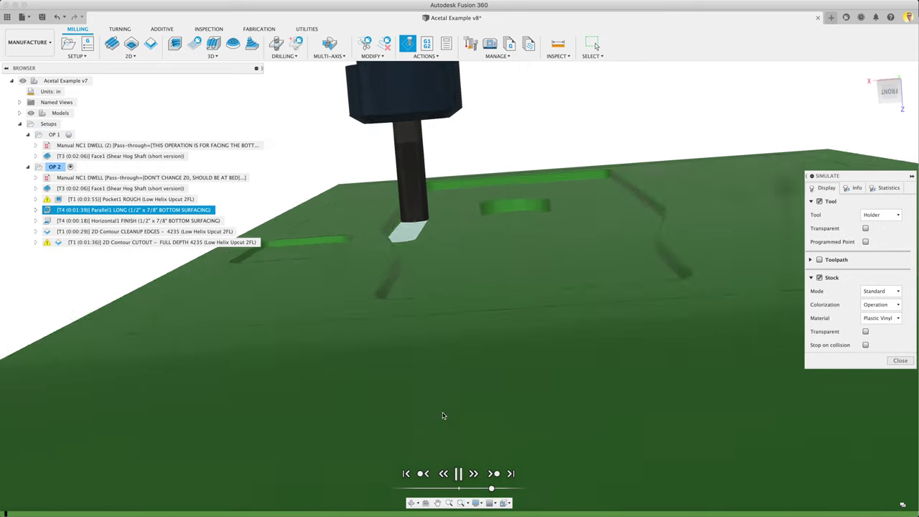
Step: Play the Parallel1 LONG simulation at higher speed, framing the tool and pockets, and jump to its end
scroll(417, 220, up, 5)
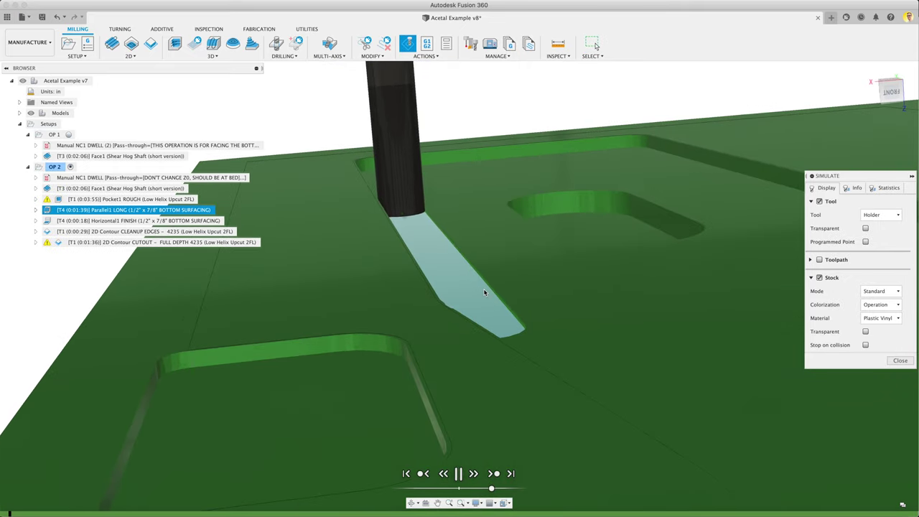
shift+middle_drag(484, 292, 516, 353)
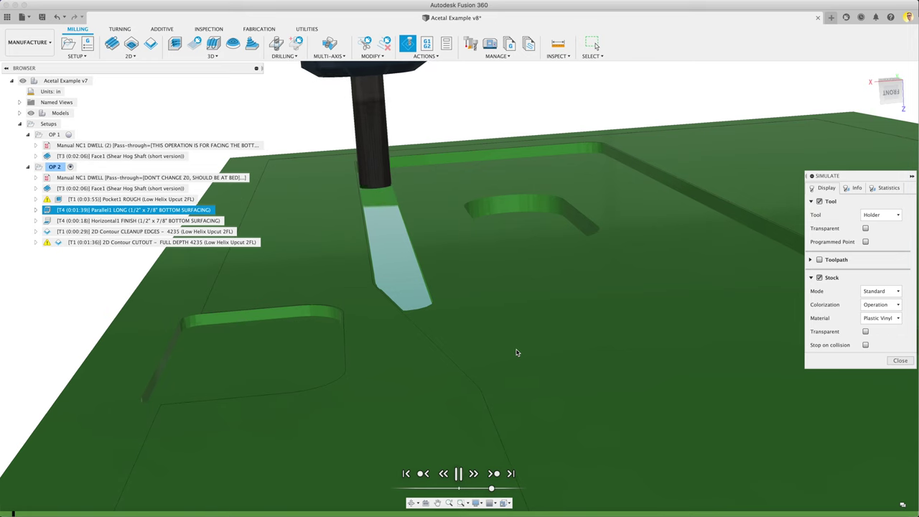
scroll(516, 353, down, 5)
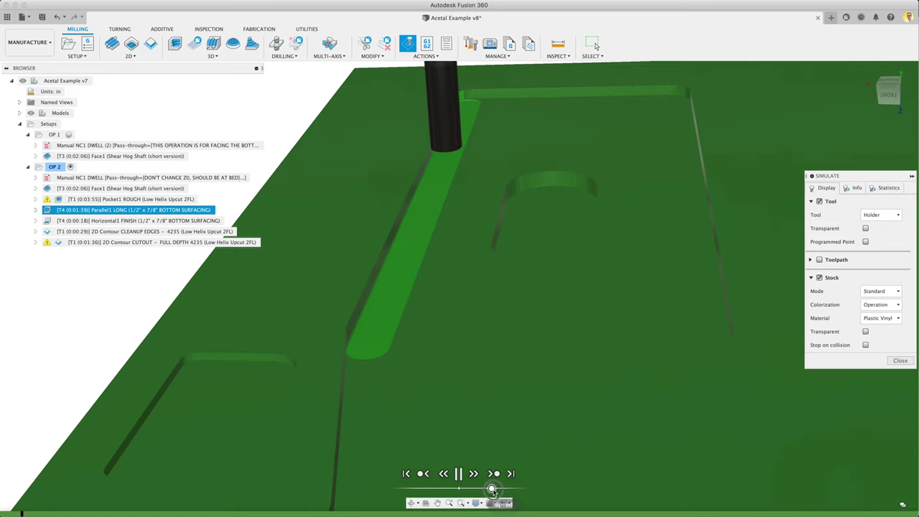
drag(492, 489, 496, 491)
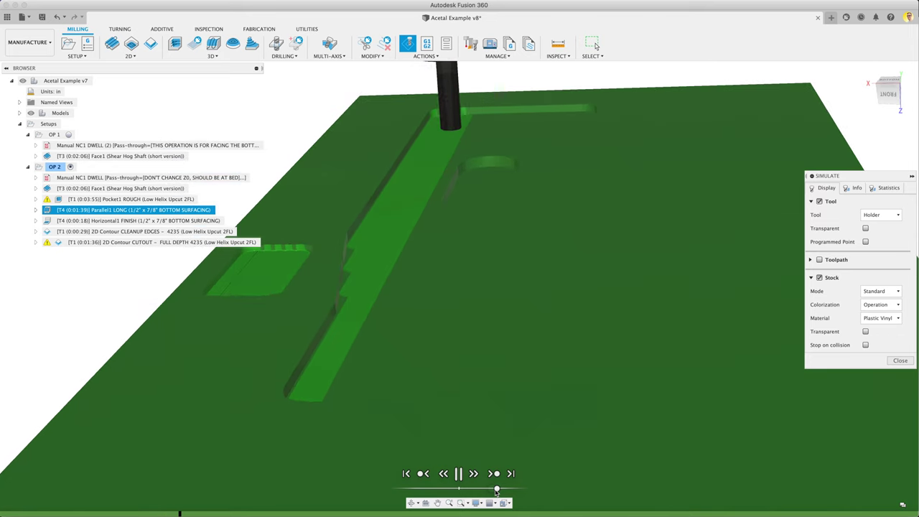
drag(496, 491, 508, 489)
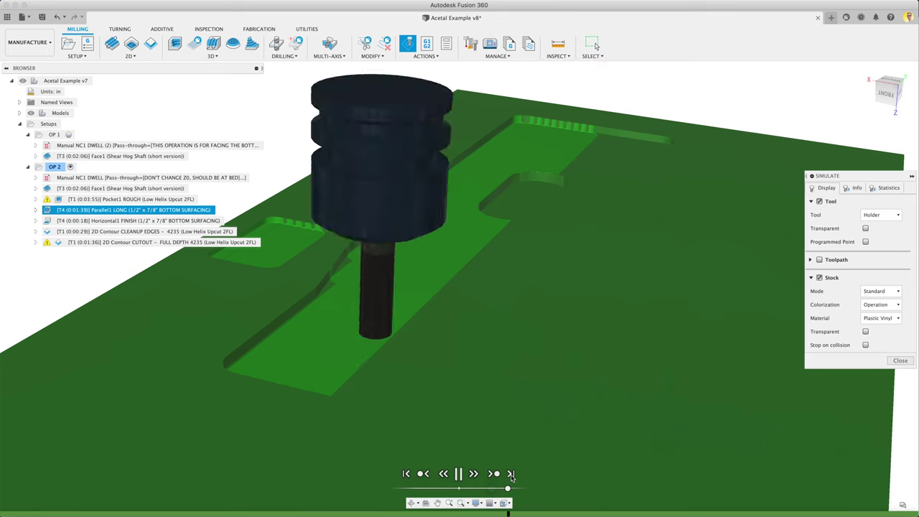
click(510, 474)
Step: Close the finished Parallel1 LONG simulation to return to the machined plate body
click(901, 360)
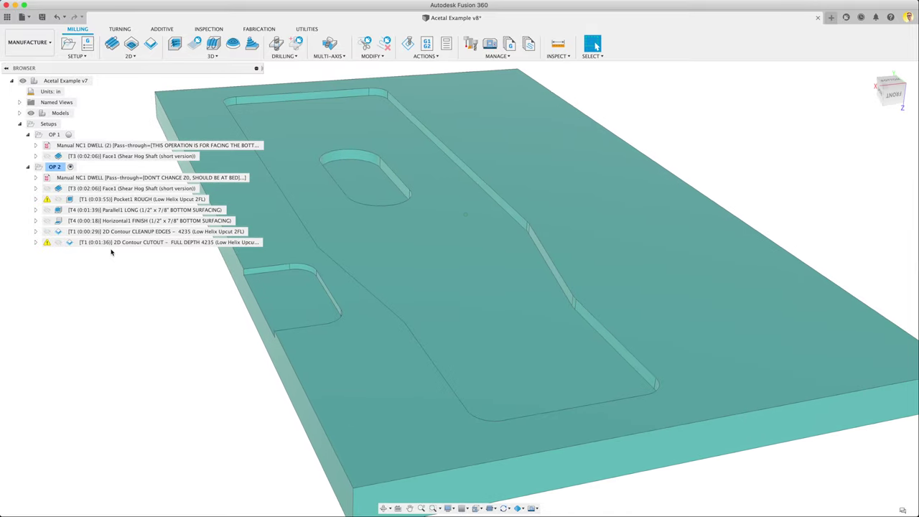
Step: Preview the CLEANUP EDGES toolpath, briefly checking the 2D milling operations list
click(138, 234)
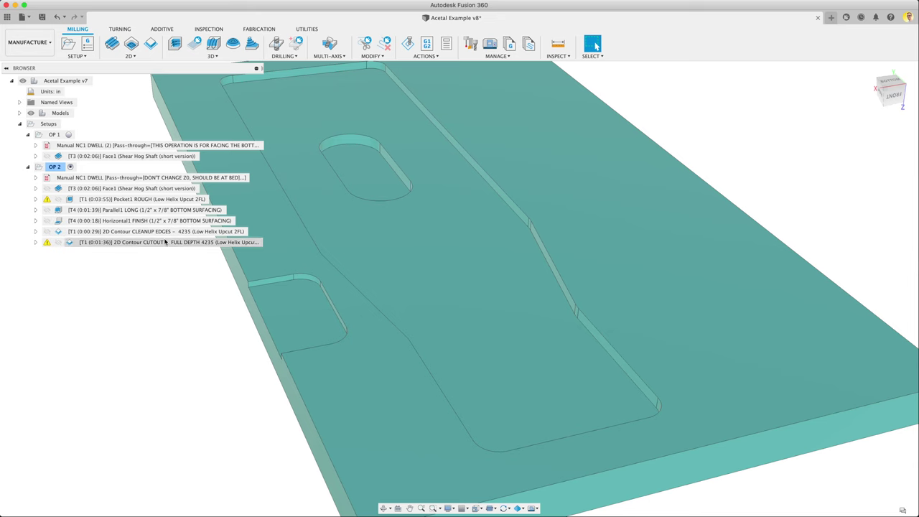
click(172, 234)
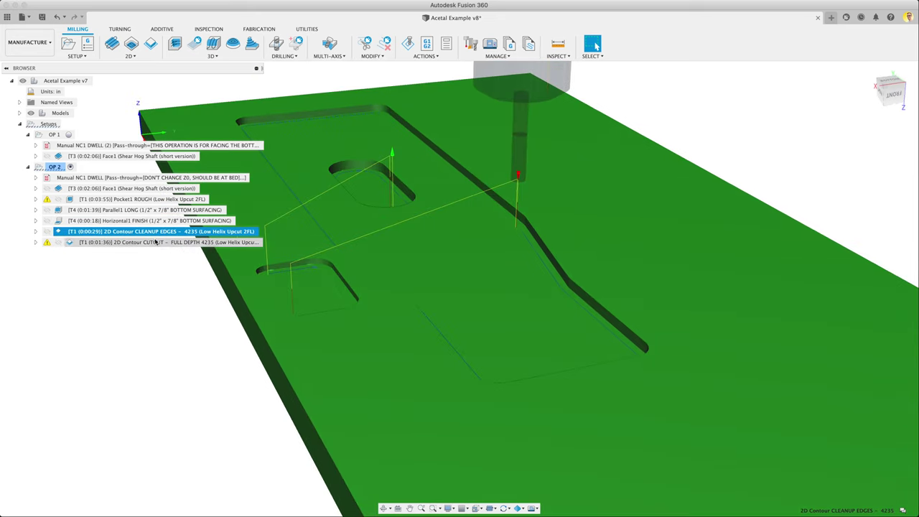
click(122, 56)
key(Escape)
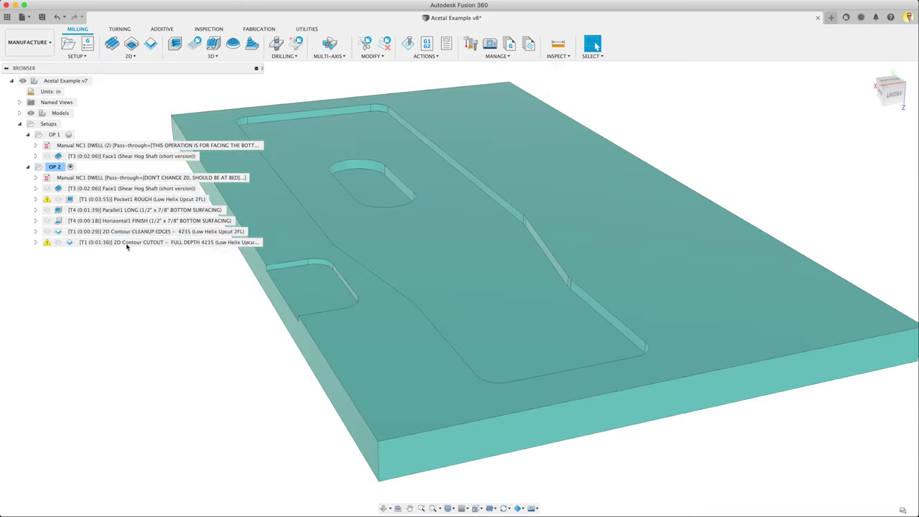
click(131, 231)
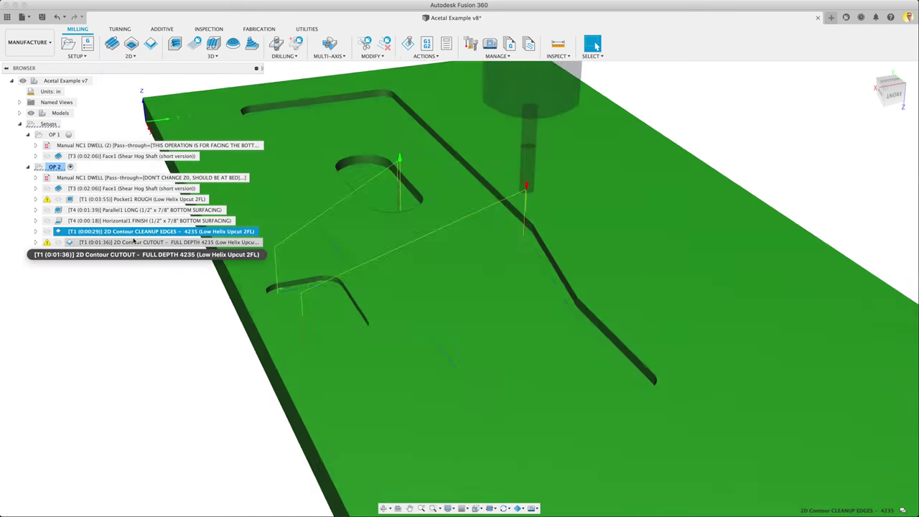
Step: Preview the full-depth CUTOUT toolpath, then bring up the actions for CLEANUP EDGES
scroll(611, 323, down, 3)
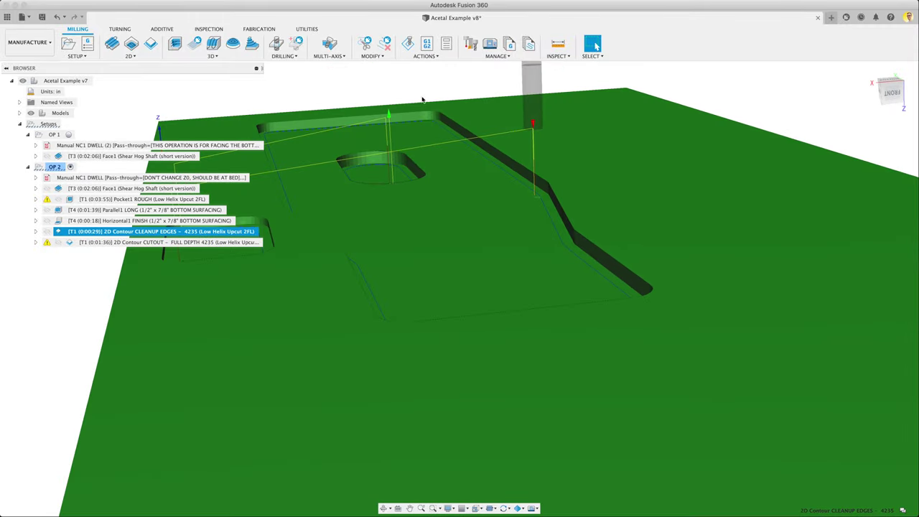
click(173, 242)
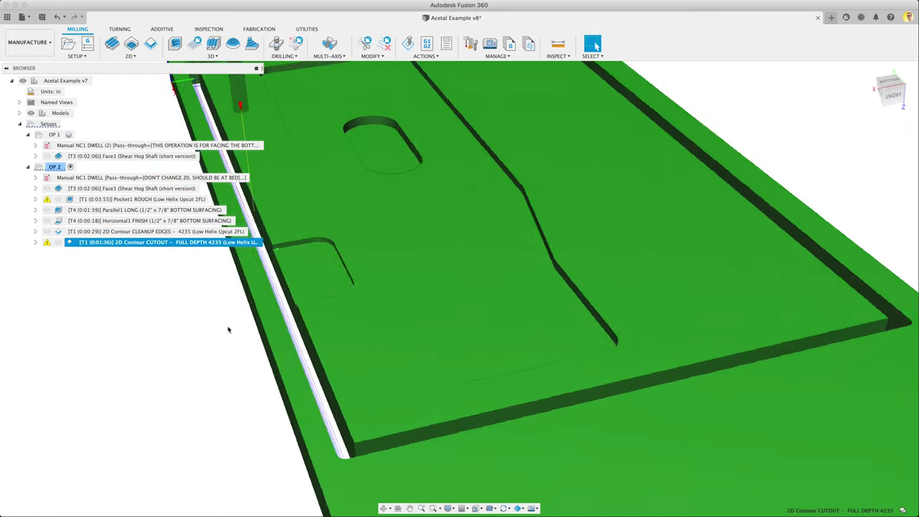
click(225, 324)
click(147, 233)
right_click(148, 231)
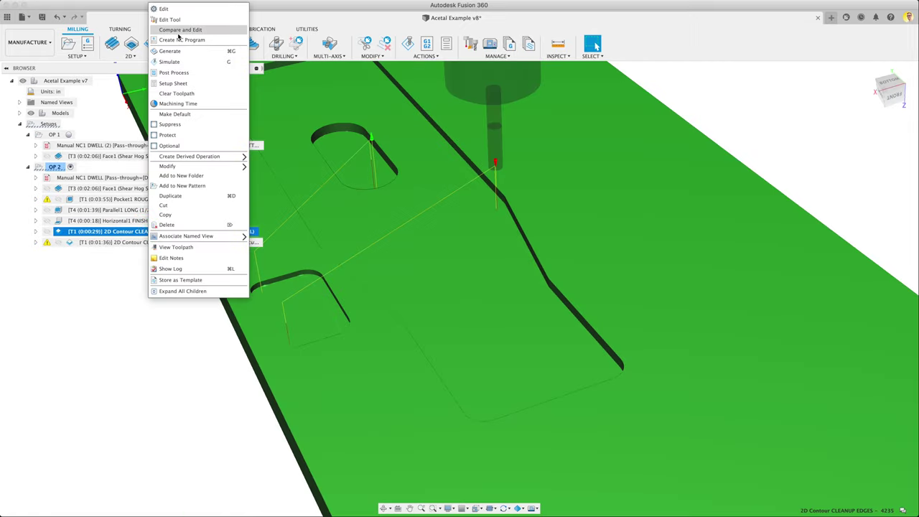
Step: Edit CLEANUP EDGES and inspect its selected contour chains from above
click(177, 10)
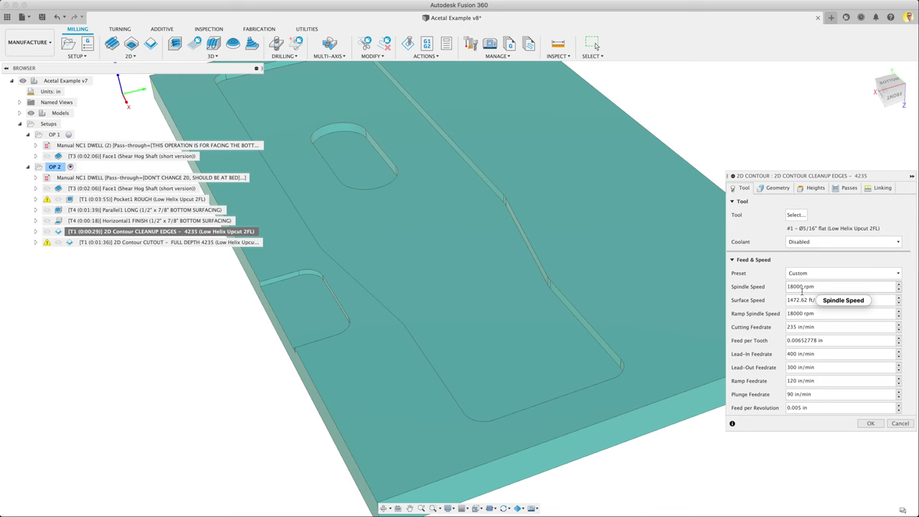
click(777, 188)
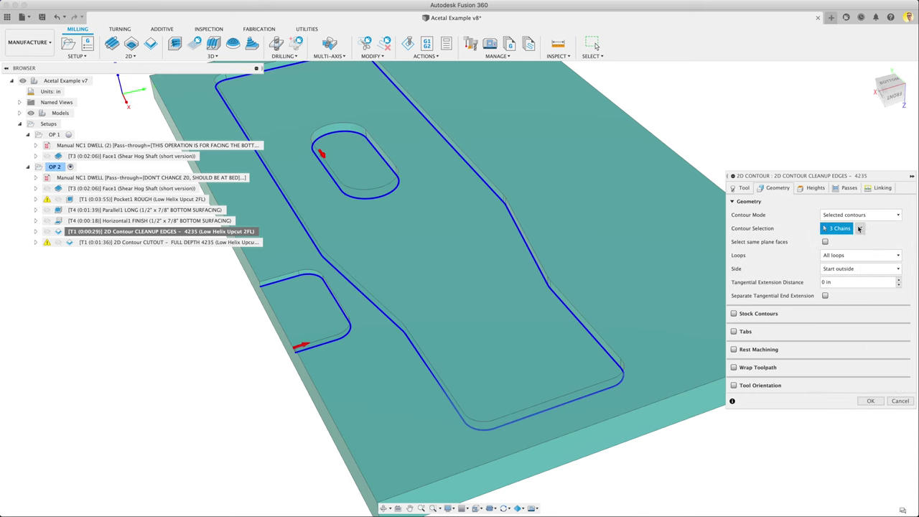
shift+middle_drag(463, 171, 332, 247)
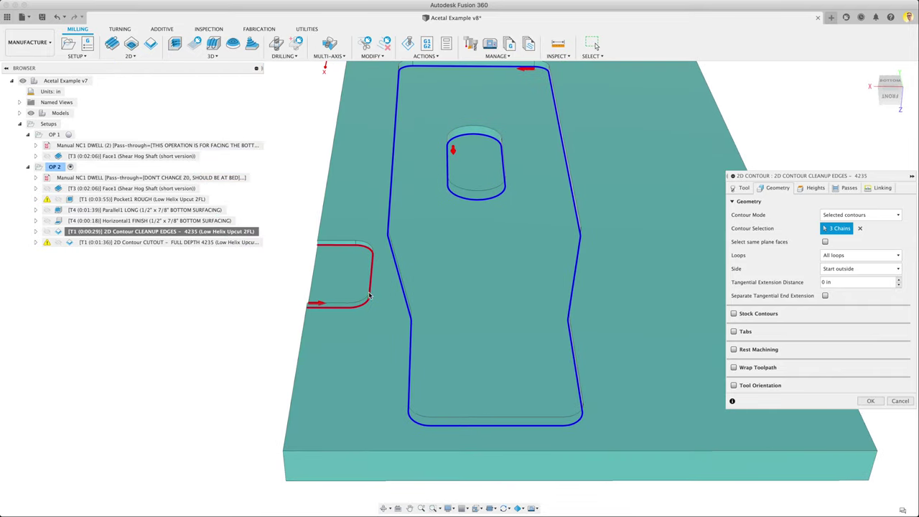
shift+middle_drag(310, 313, 394, 308)
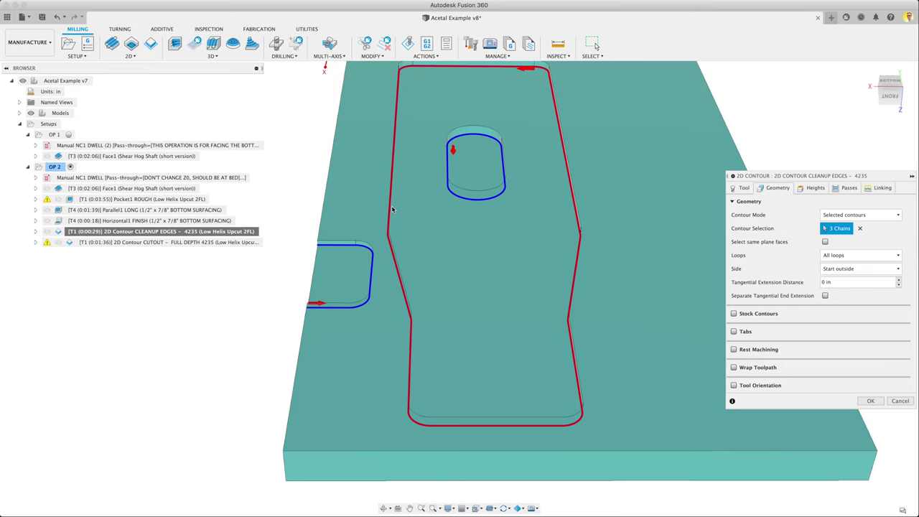
shift+middle_drag(445, 170, 322, 385)
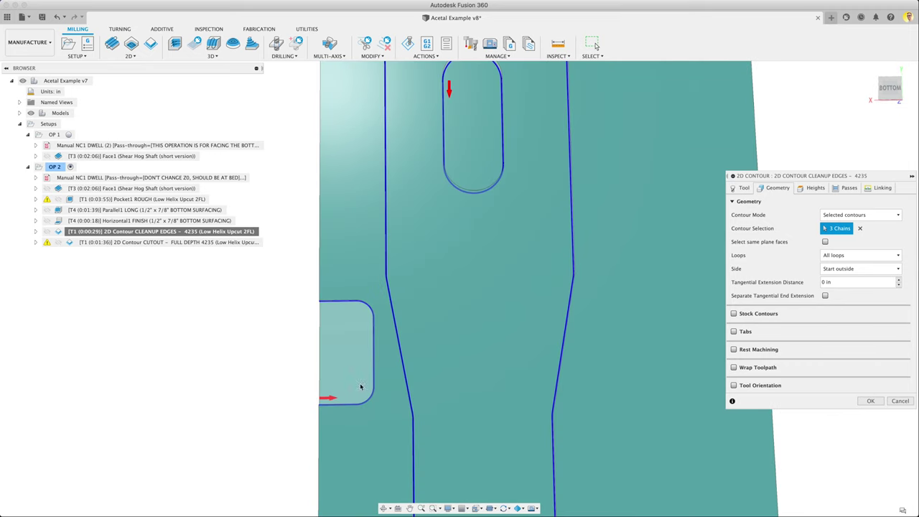
Step: Review its heights, passes (235 in/min feed, 0.001 in axial stock) and 0.03125 in lead-ins
click(772, 395)
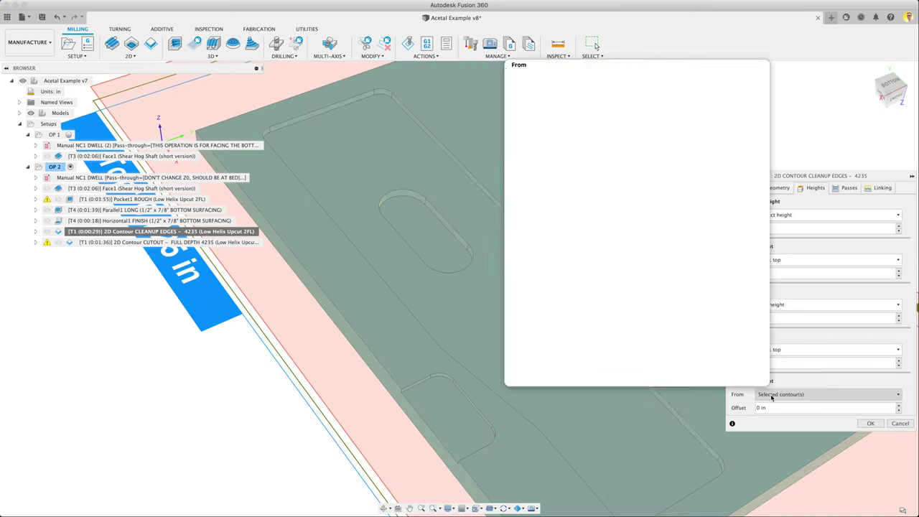
click(772, 395)
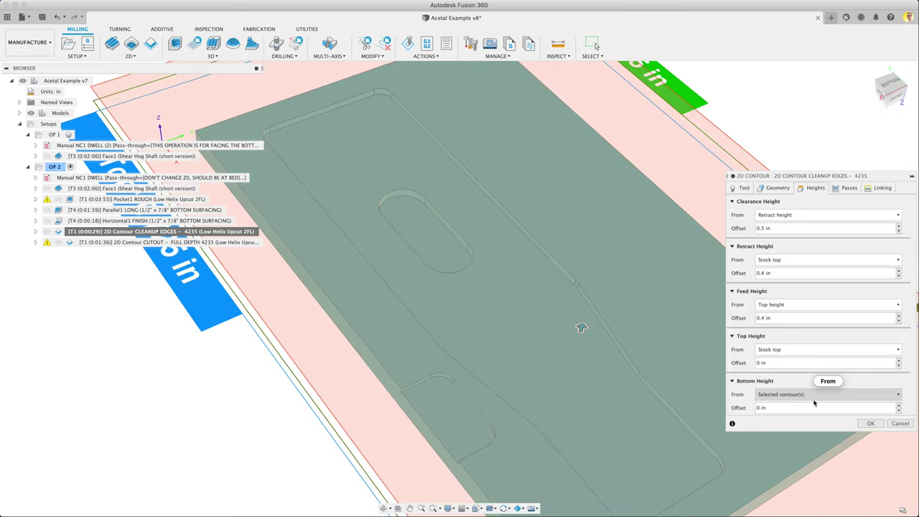
click(835, 190)
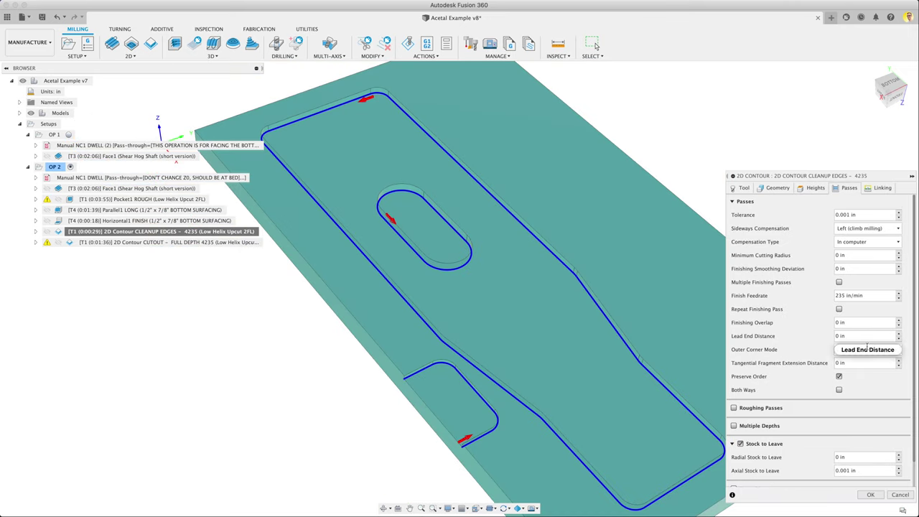
scroll(844, 429, down, 2)
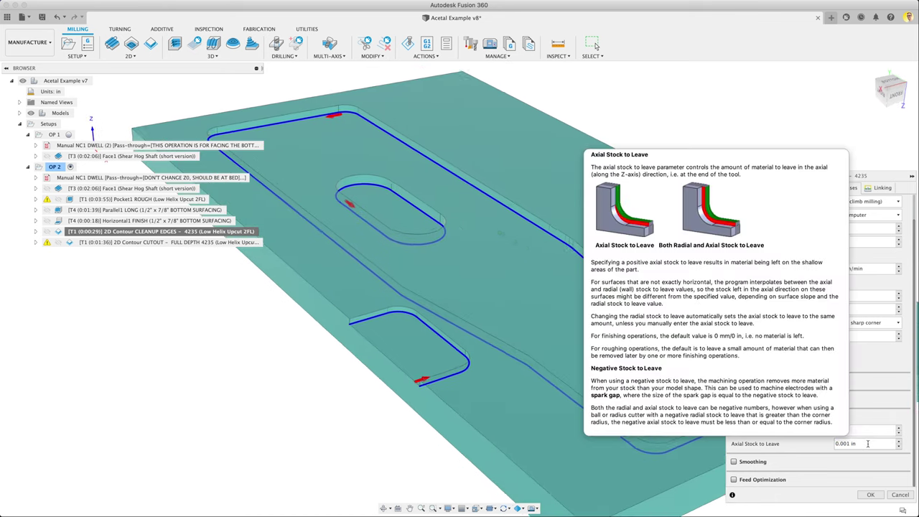
shift+middle_drag(423, 338, 441, 363)
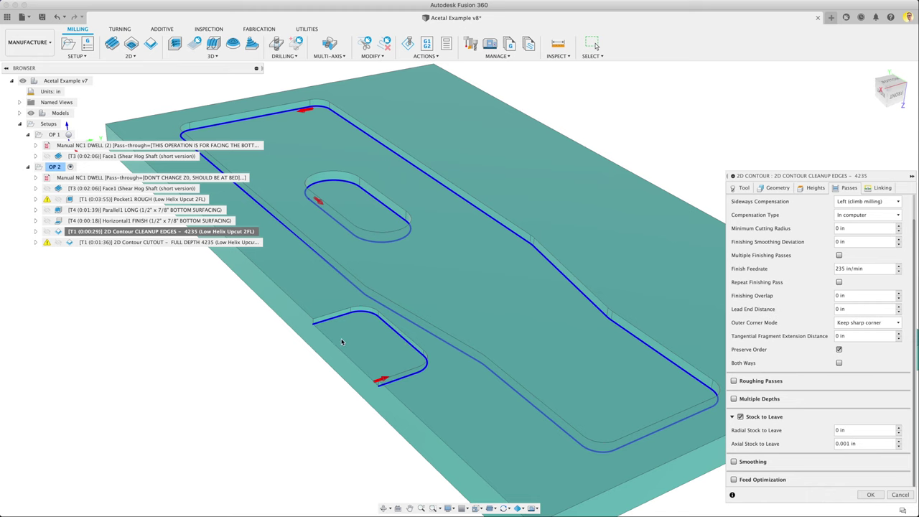
click(881, 188)
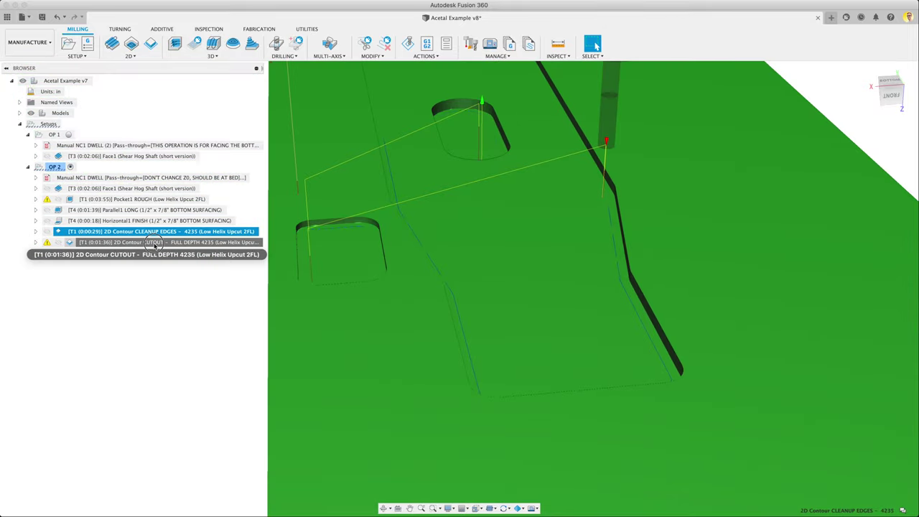
click(154, 244)
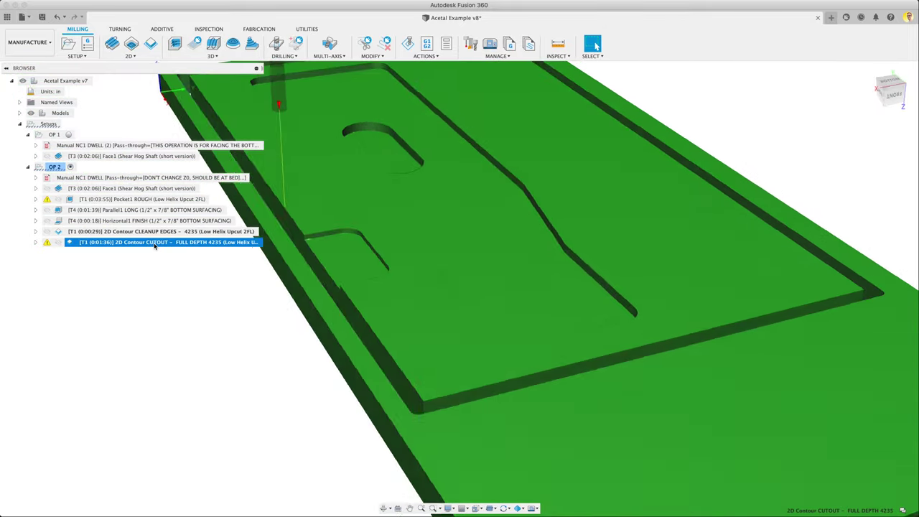
Step: Edit 2D Contour CUTOUT and review geometry, heights and passes (245 in/min feed, 0.025 in stepover)
right_click(155, 244)
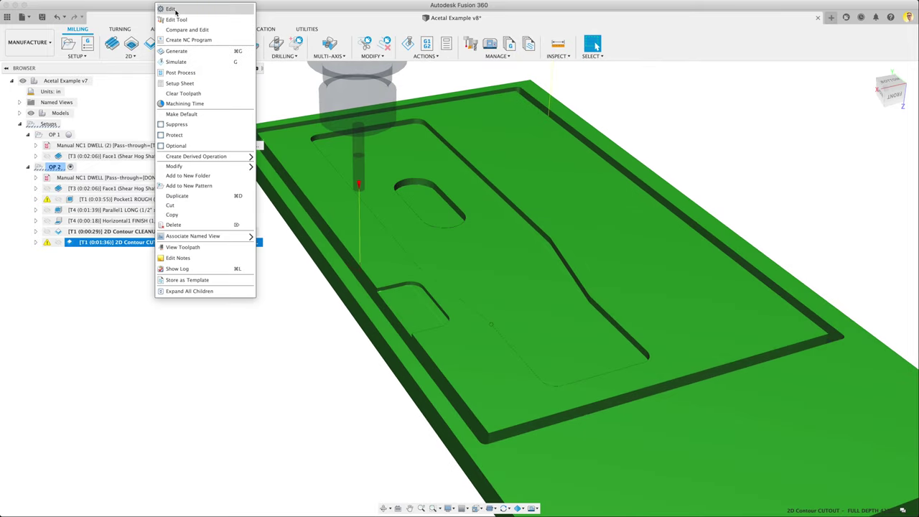
click(175, 10)
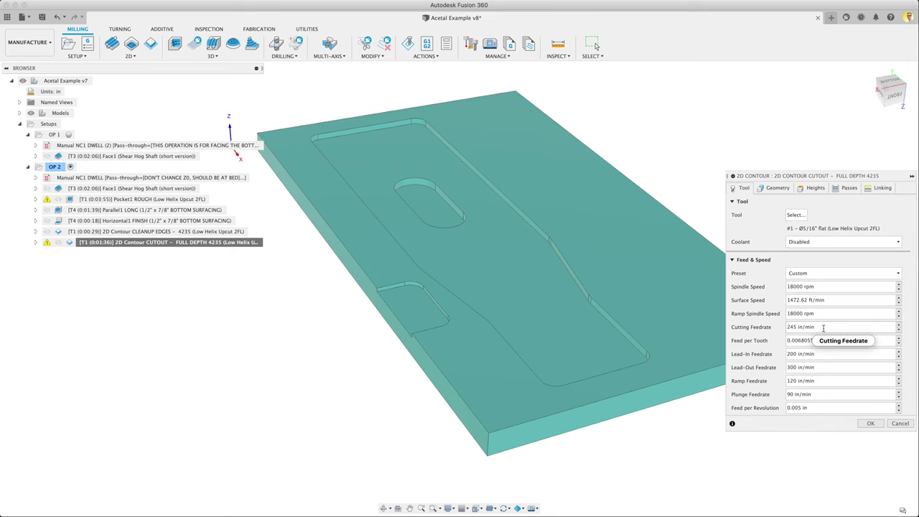
click(784, 189)
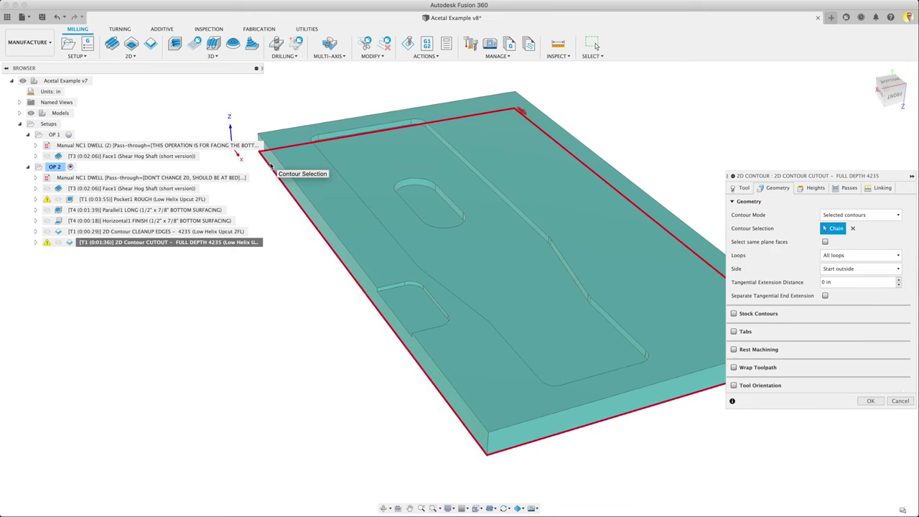
click(816, 188)
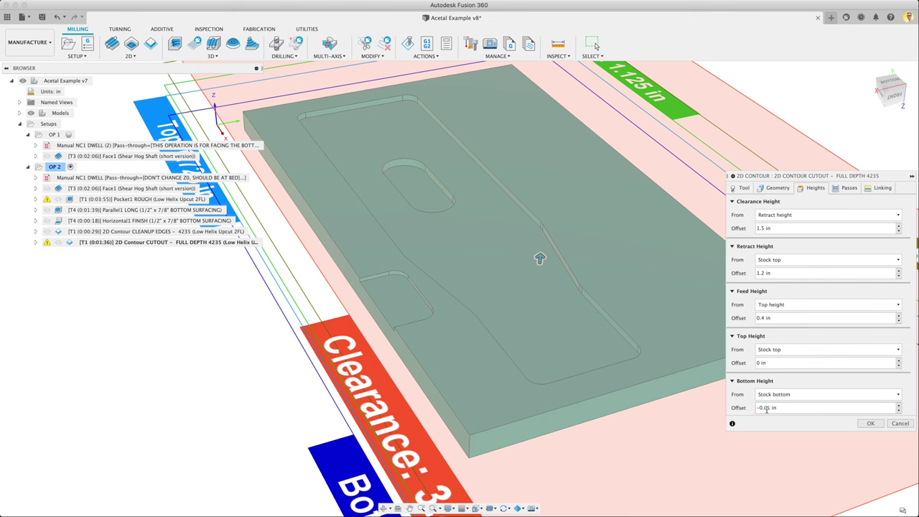
click(850, 188)
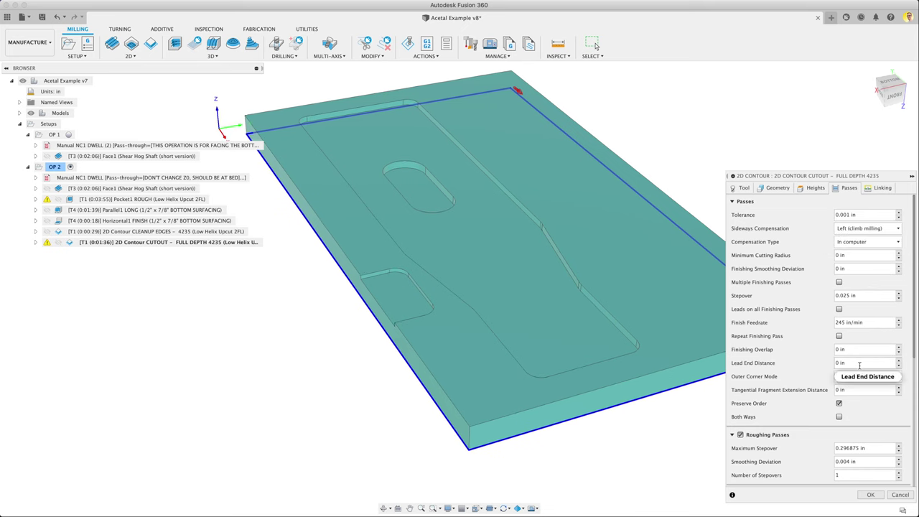
Step: Check the cutout's Multiple Depths and Stepover help, view Linking, then cancel without changes
scroll(745, 415, down, 5)
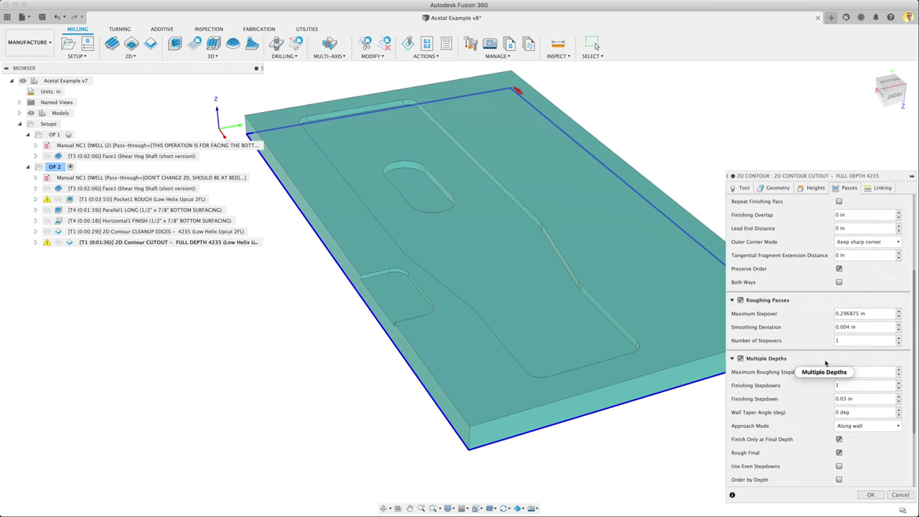
scroll(833, 336, up, 5)
scroll(832, 336, down, 5)
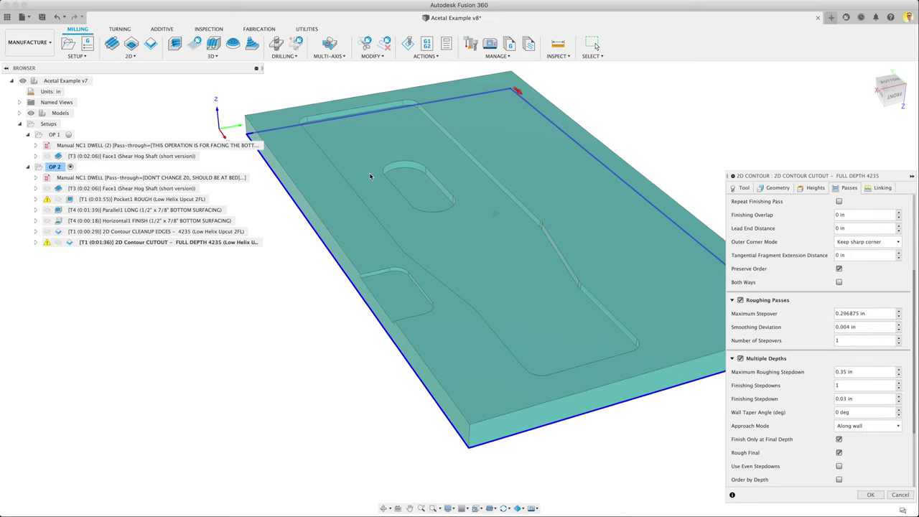
shift+middle_drag(372, 176, 320, 226)
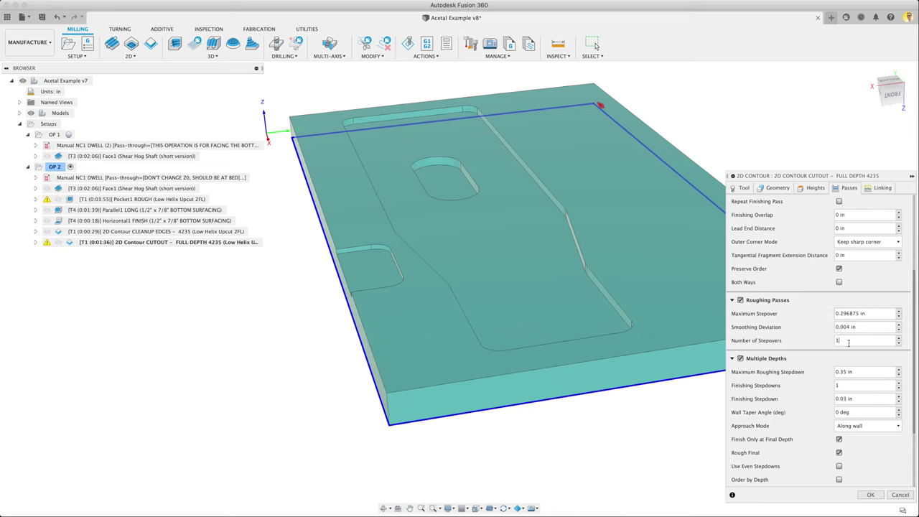
scroll(851, 254, up, 5)
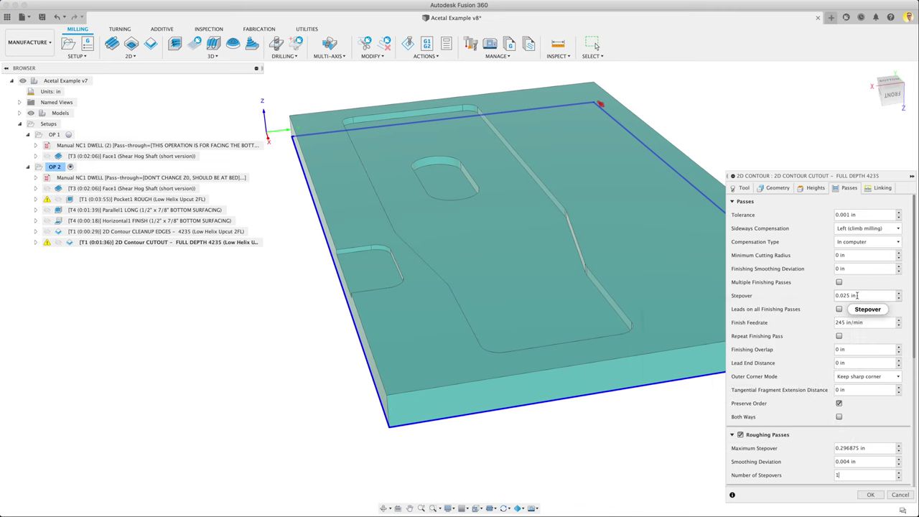
mouse_move(857, 295)
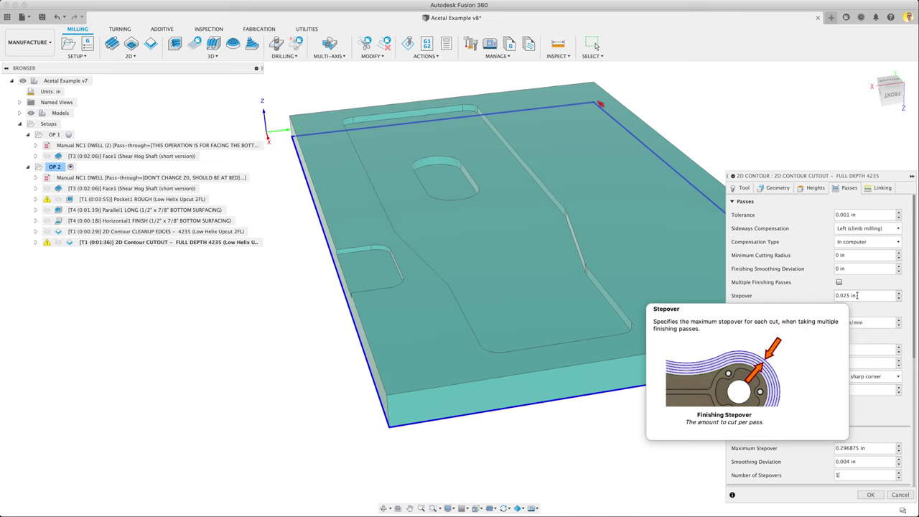
scroll(855, 309, down, 5)
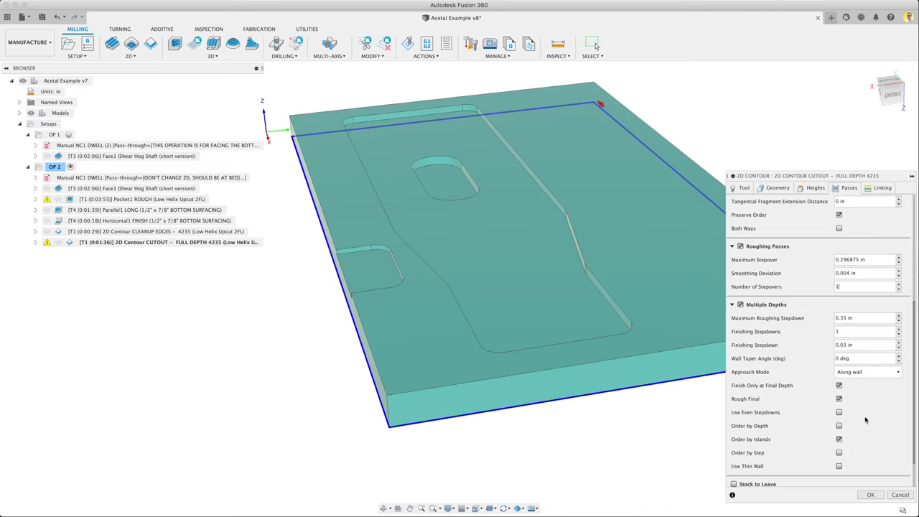
scroll(866, 420, down, 2)
click(886, 189)
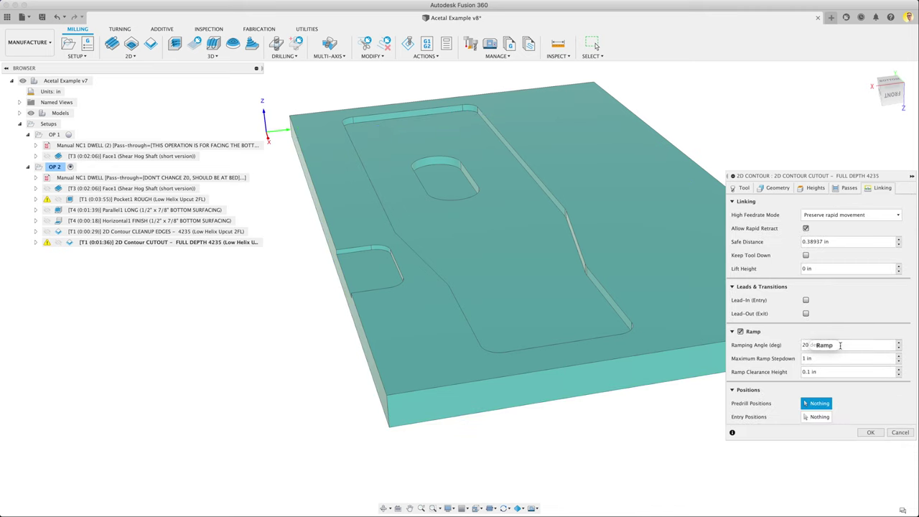
click(901, 433)
Step: Simulate CLEANUP EDGES and CUTOUT together and watch the edge cleanup pass play
click(172, 232)
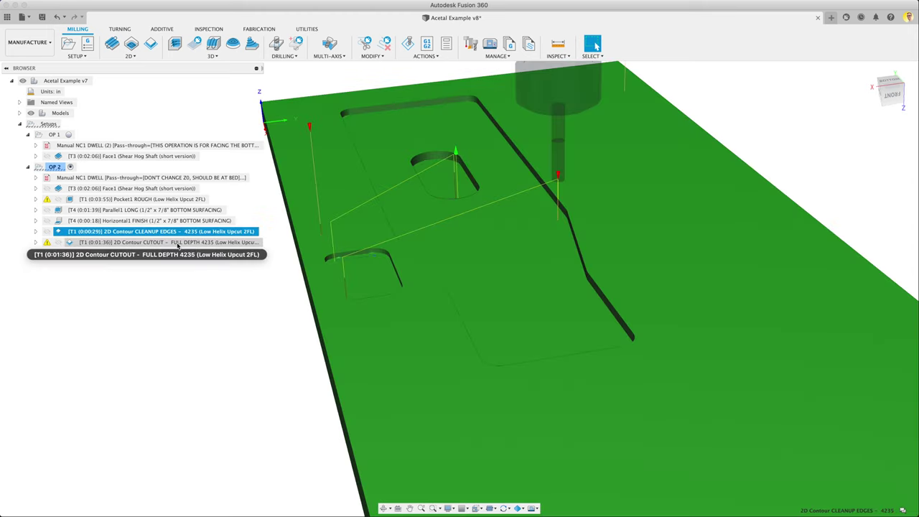
shift+click(178, 244)
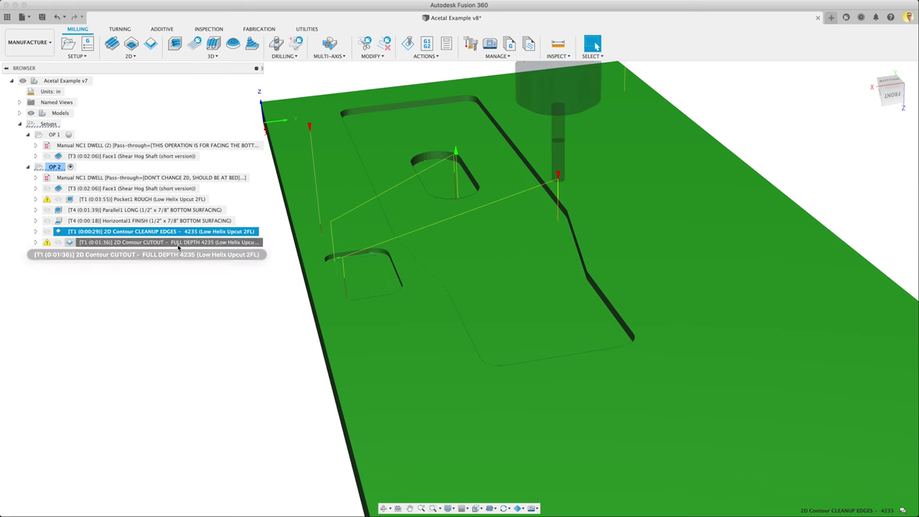
click(407, 45)
click(458, 474)
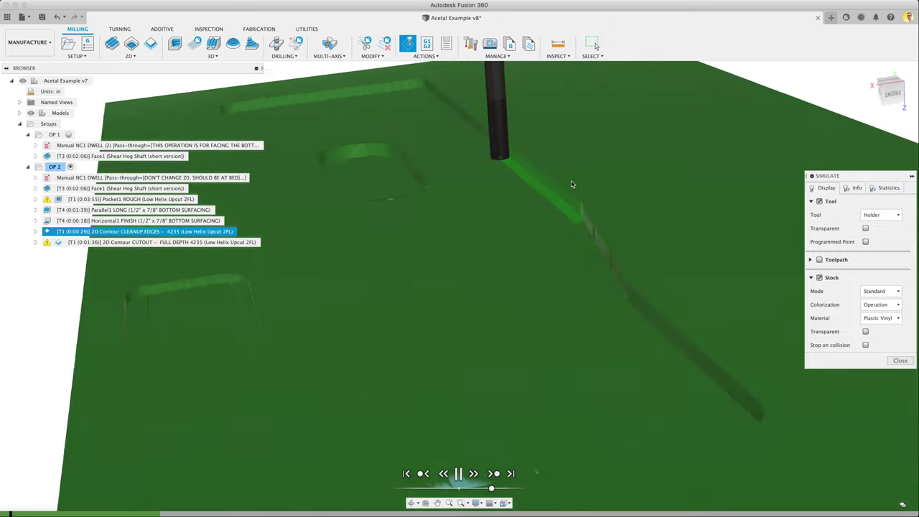
shift+middle_drag(572, 185, 538, 162)
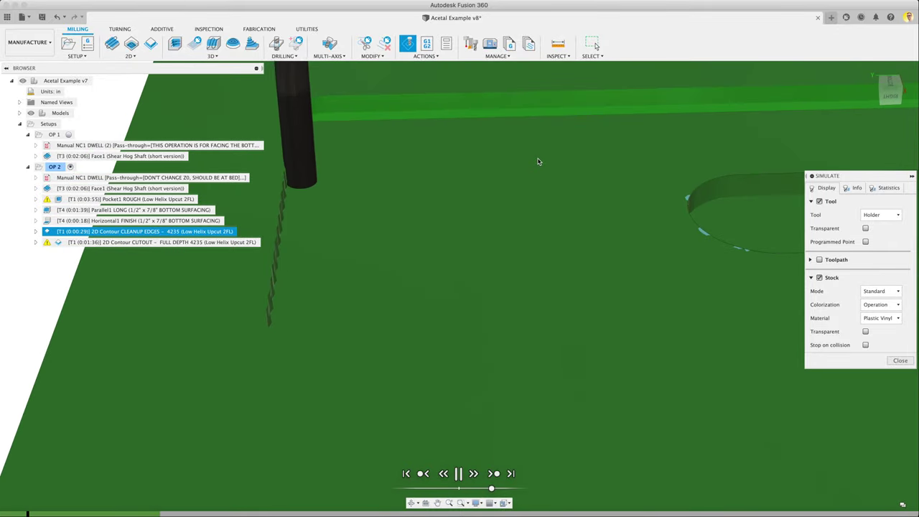
shift+middle_drag(537, 161, 474, 178)
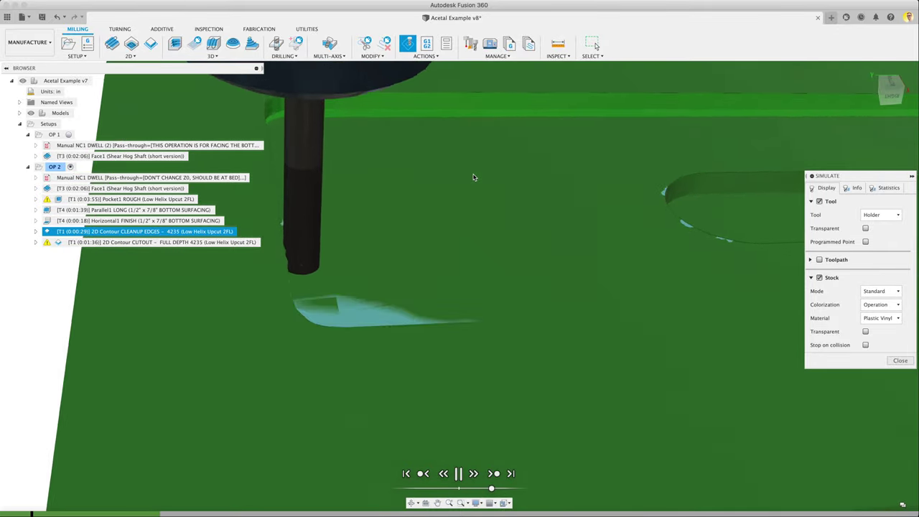
shift+middle_drag(474, 177, 500, 388)
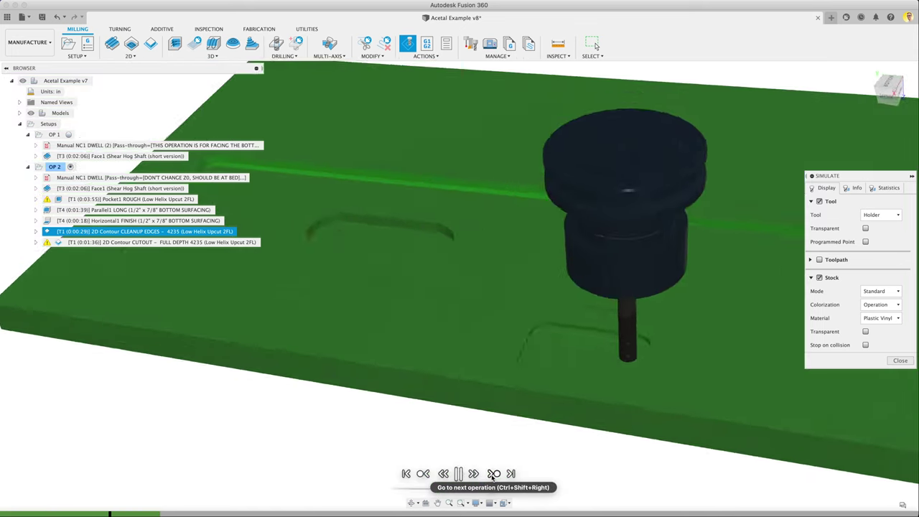
Step: Skip ahead to the CUTOUT pass and watch it cut the part free around its outline
click(493, 474)
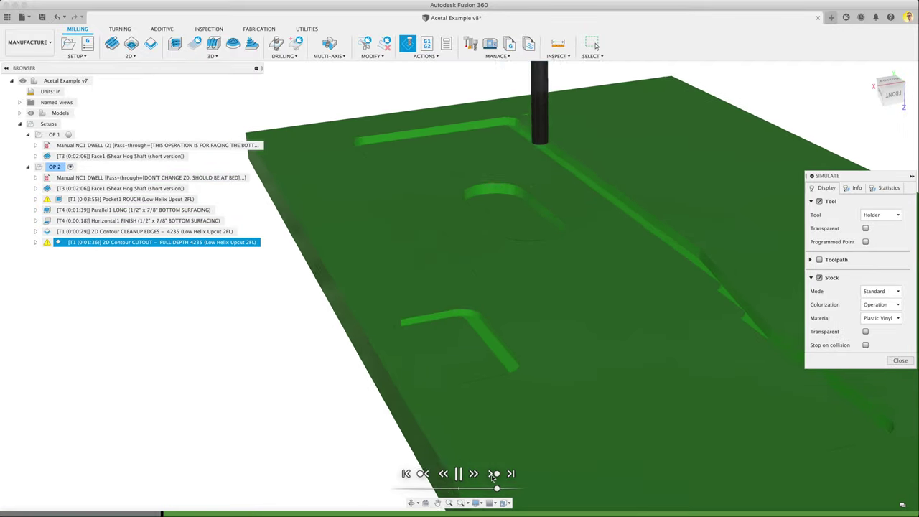
click(462, 474)
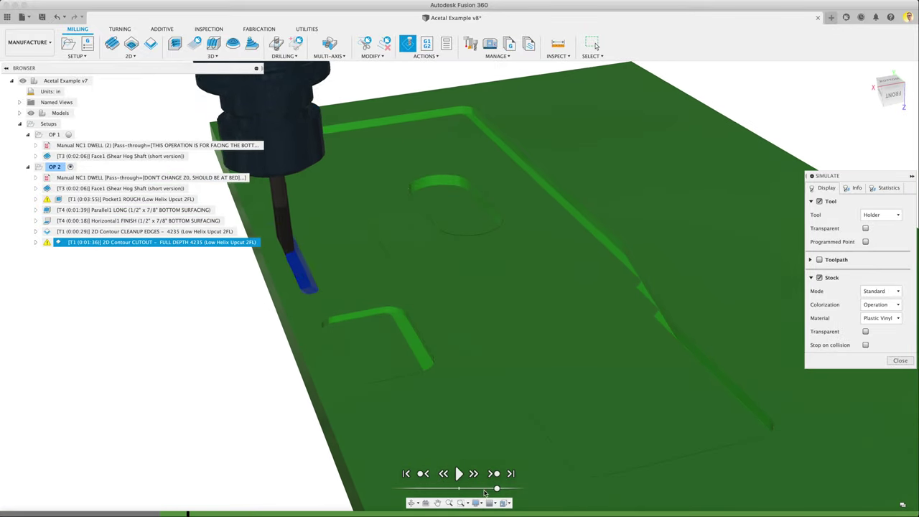
click(459, 473)
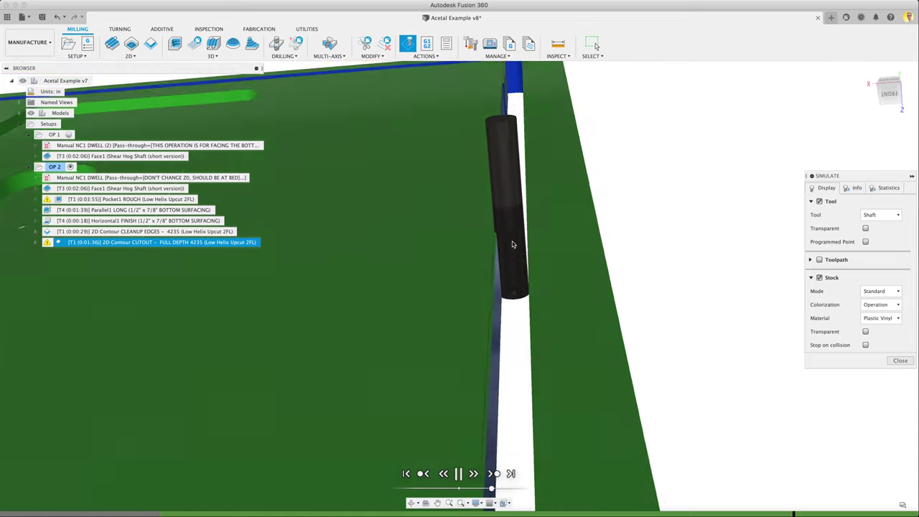
shift+middle_drag(514, 257, 500, 406)
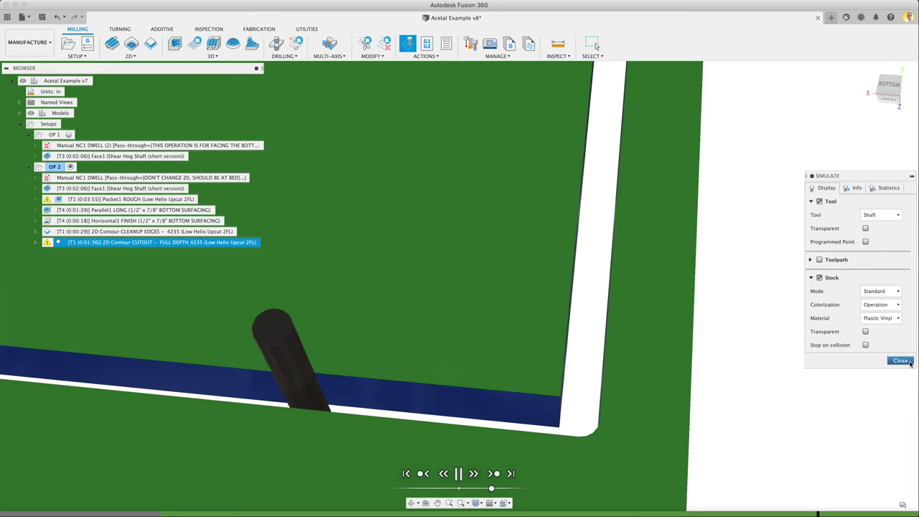
scroll(564, 390, down, 10)
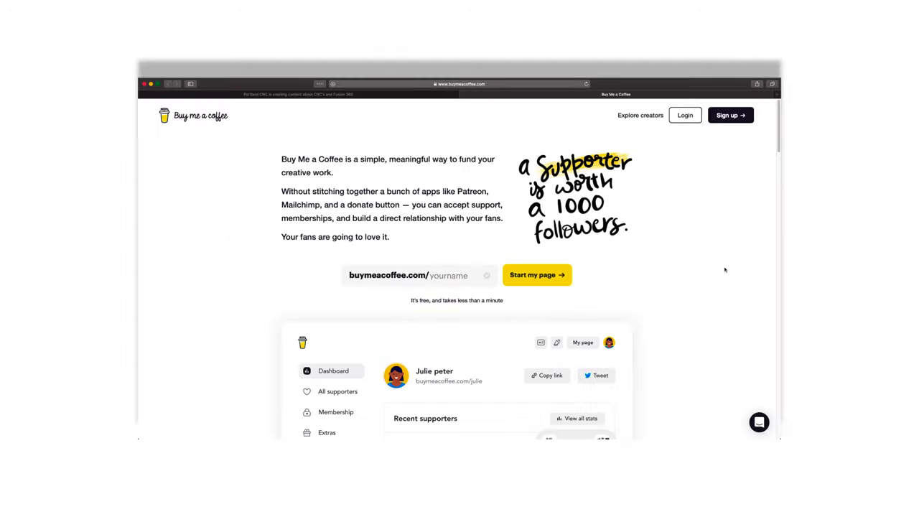
Step: Scroll the Buy Me a Coffee homepage, then switch to the Portland CNC support tab
scroll(725, 269, down, 5)
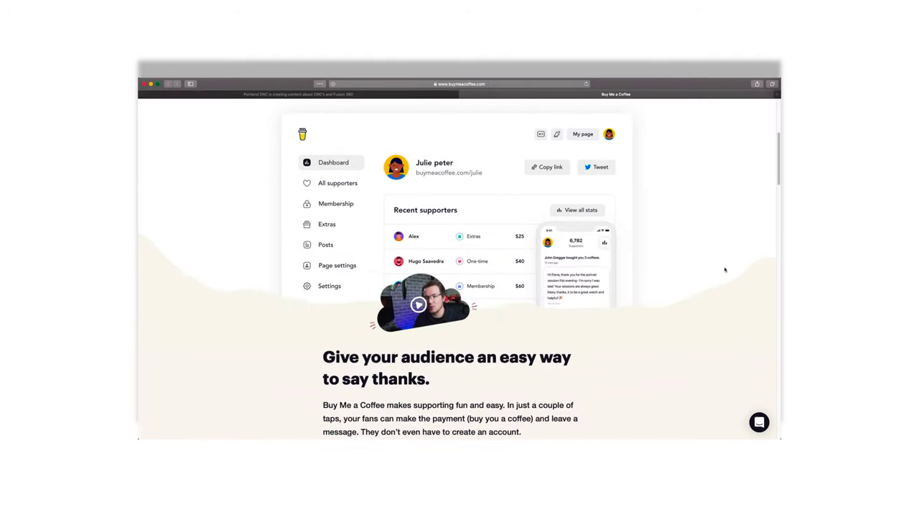
scroll(724, 269, down, 3)
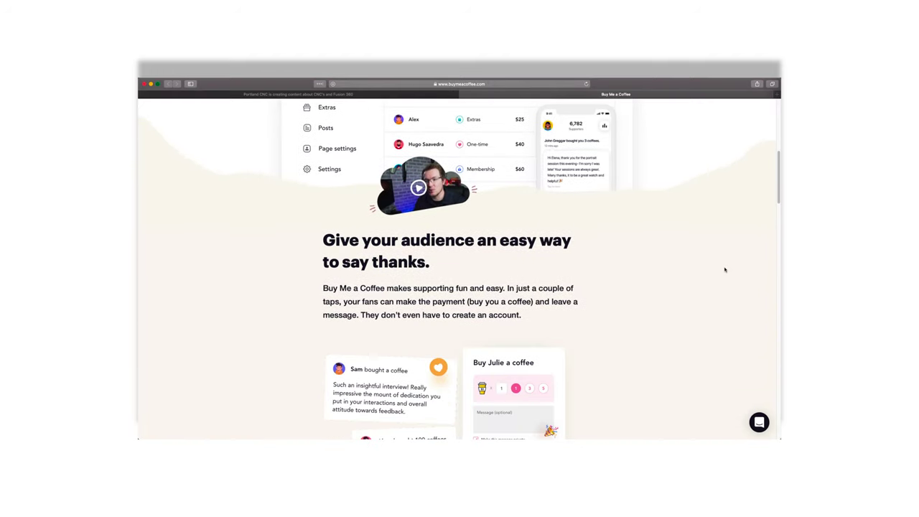
scroll(725, 269, down, 3)
key(ctrl+shift+Tab)
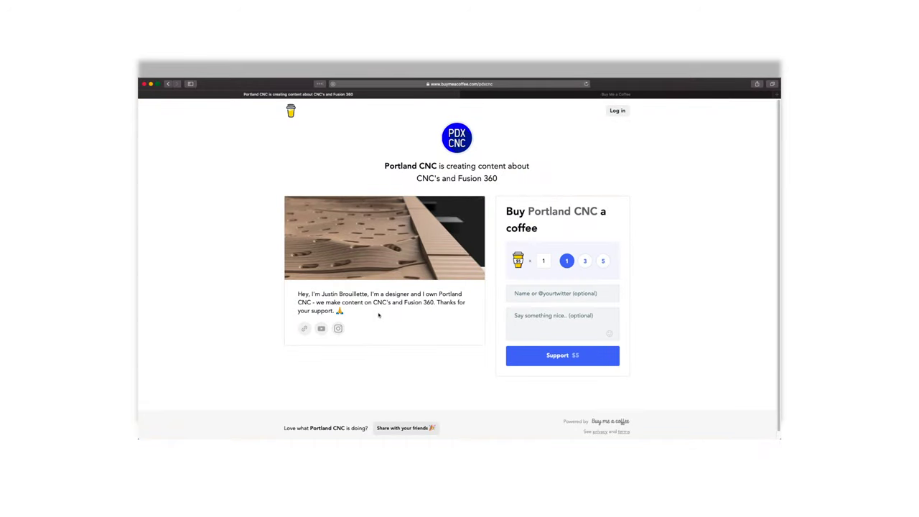
Step: Choose one $5 coffee, enter the supporter's name and move to the message field
click(586, 262)
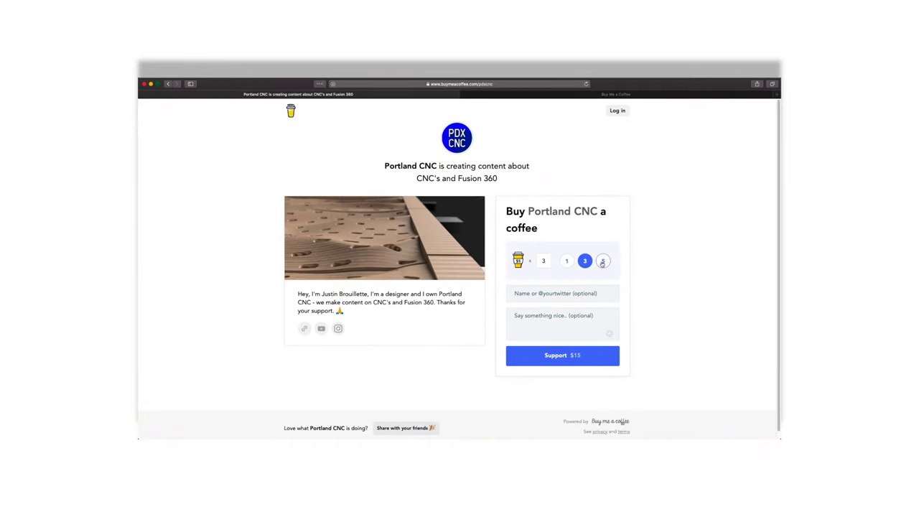
click(568, 263)
click(557, 297)
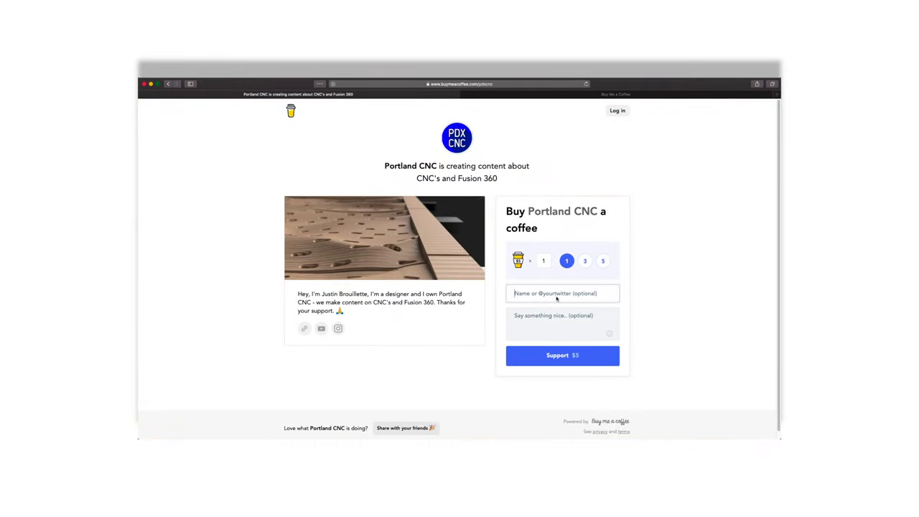
key(Tab)
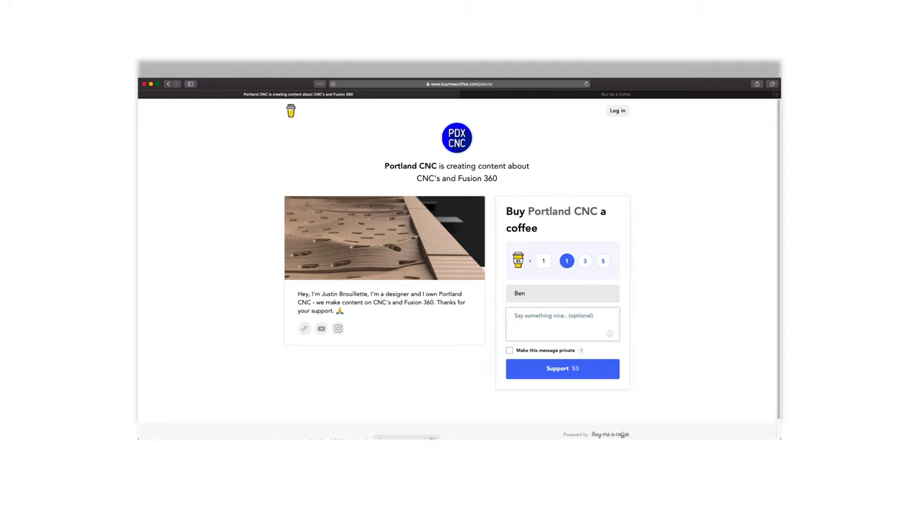